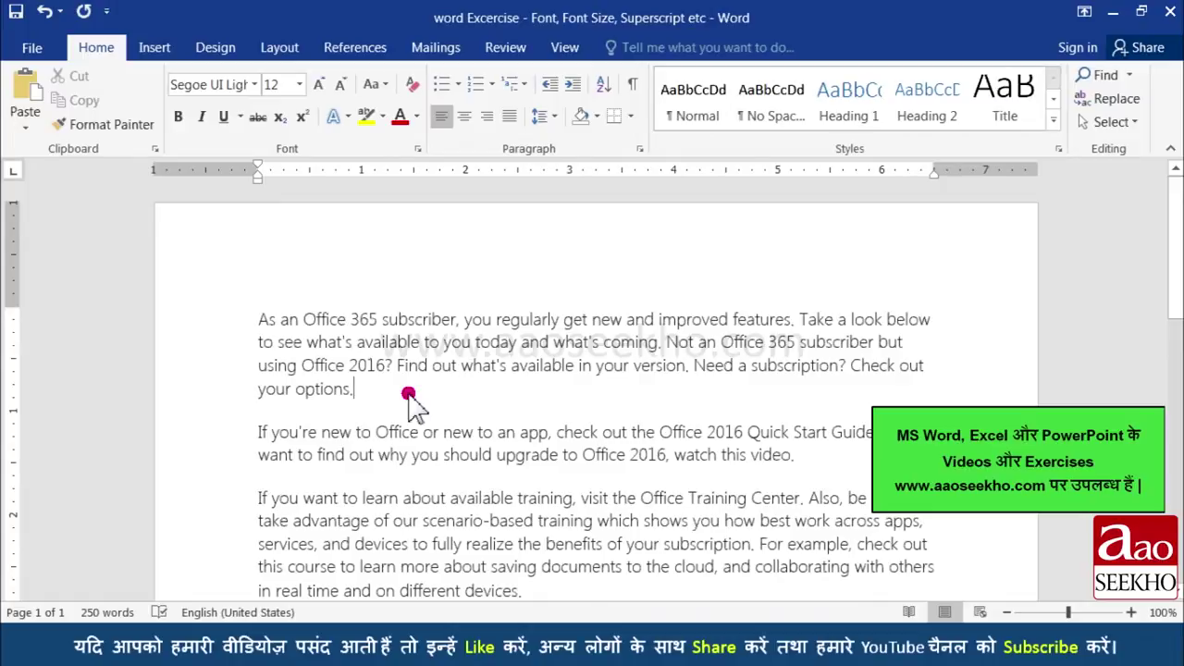
Change the font of the whole first exercise paragraph to Arial
triple_click(357, 388)
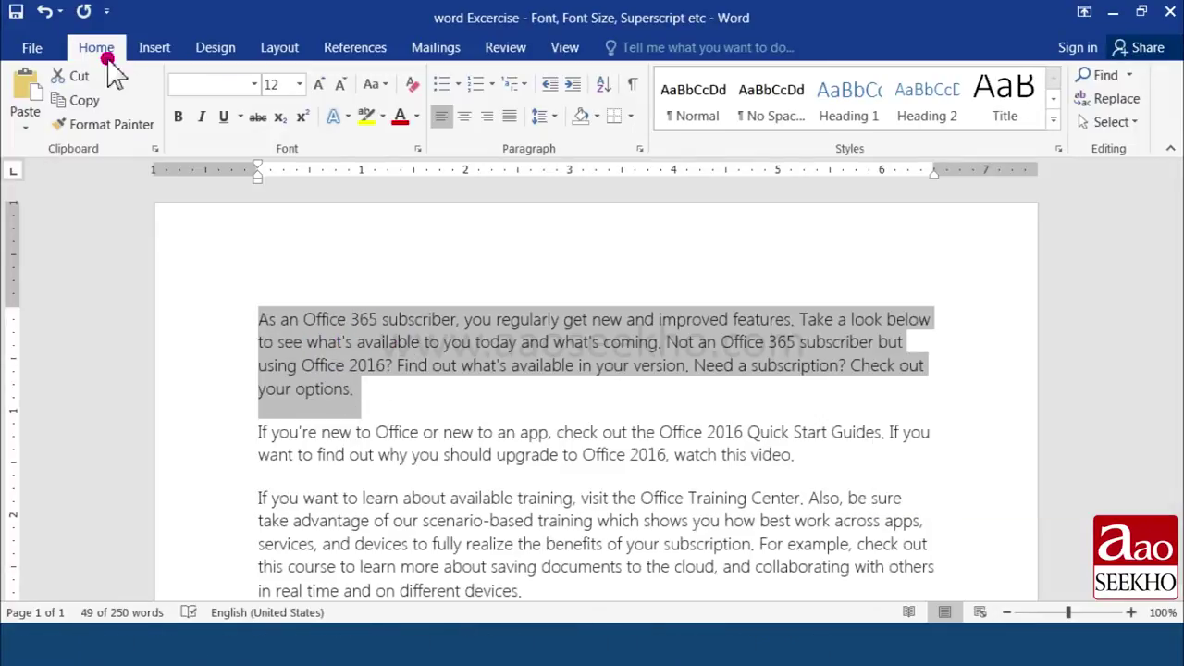
left_click(256, 86)
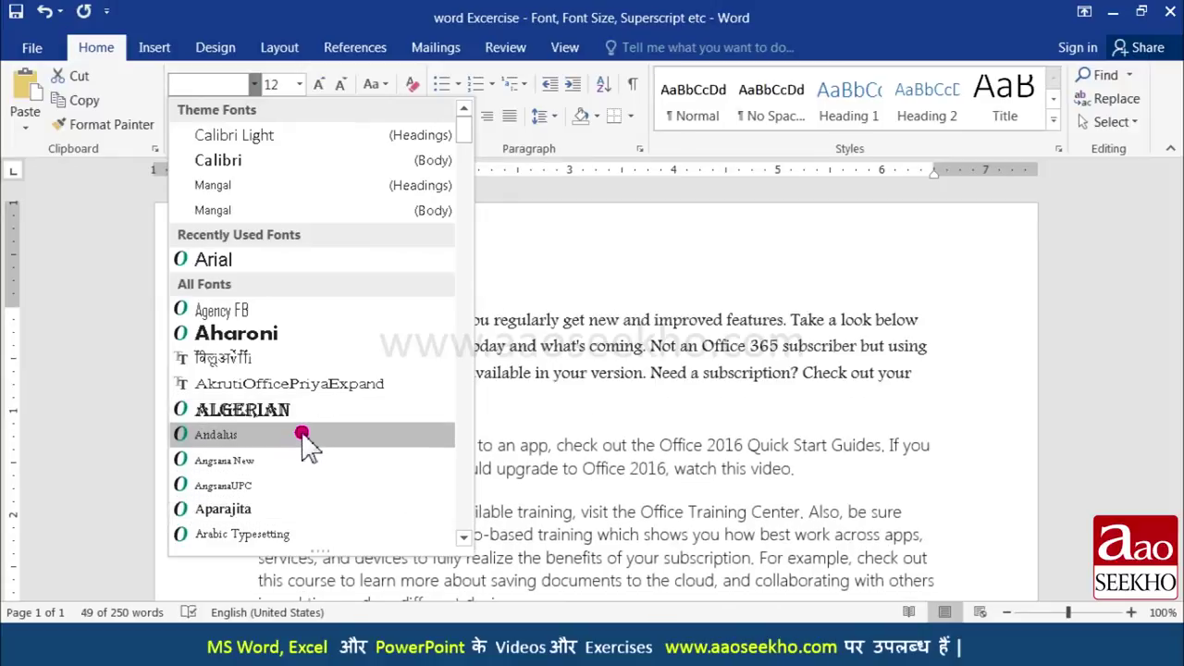
left_click(260, 259)
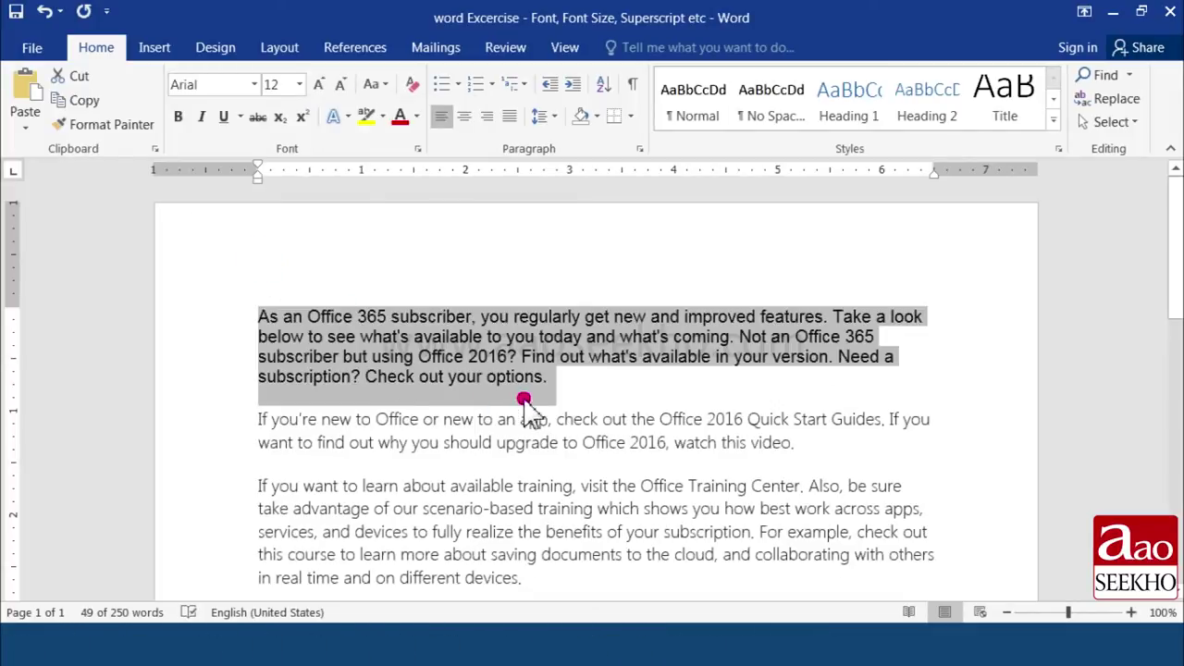
left_click(572, 379)
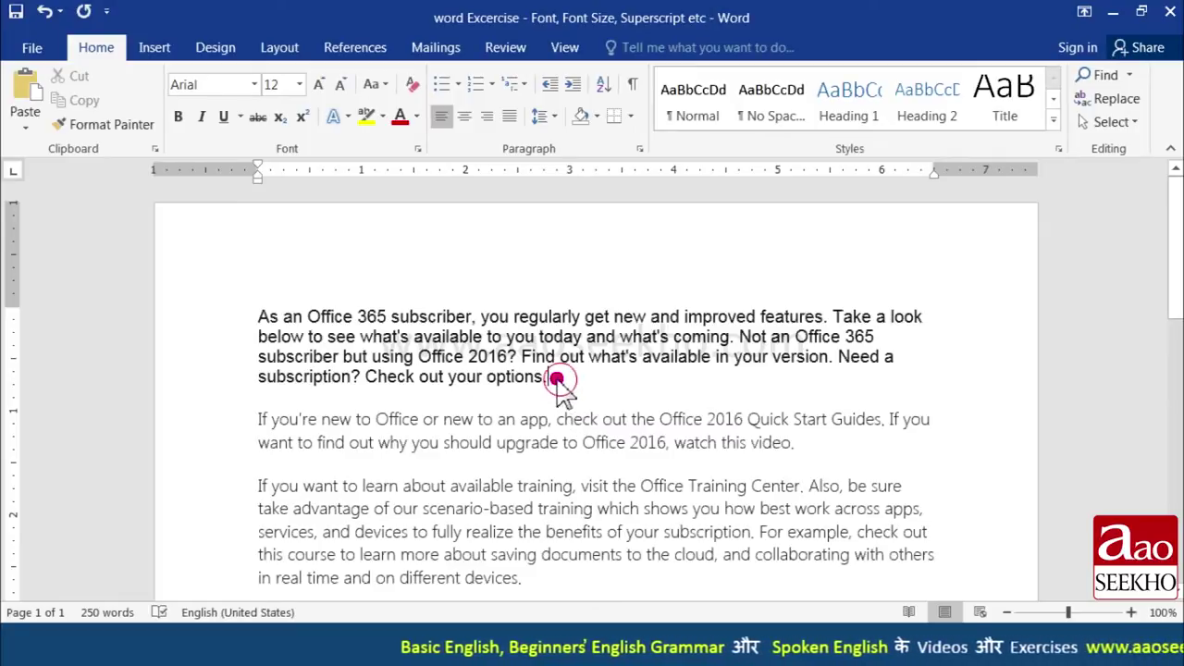
Set the first paragraph to 18 pt from the Font Size list
left_click_drag(555, 377, 252, 319)
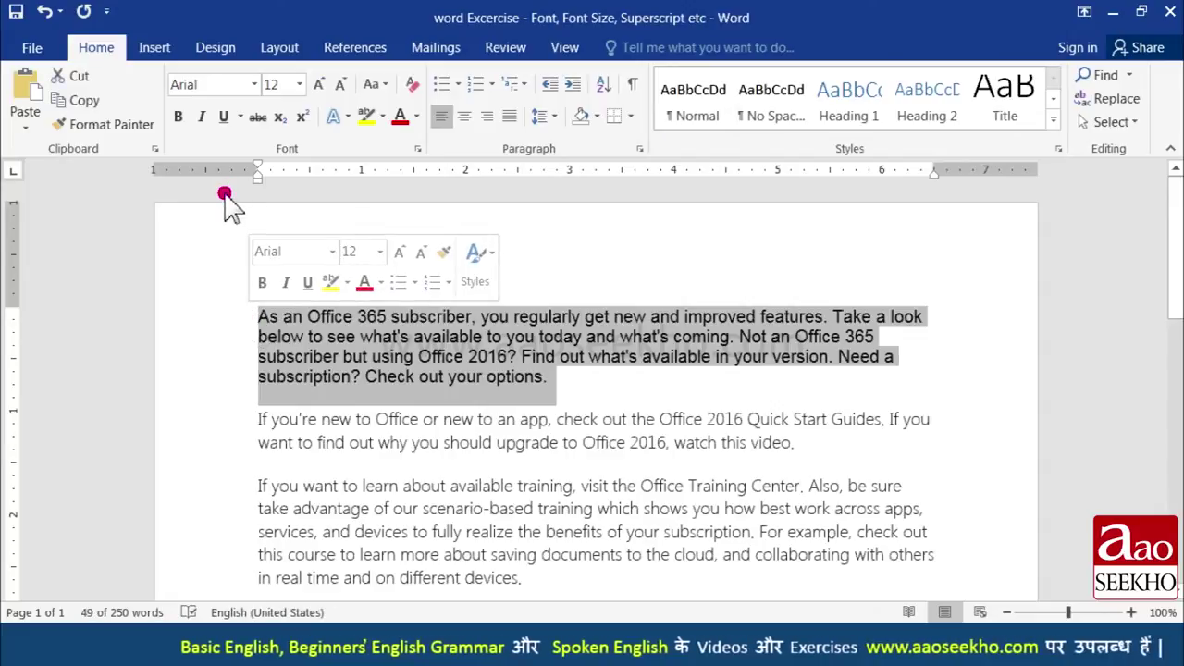
left_click(299, 88)
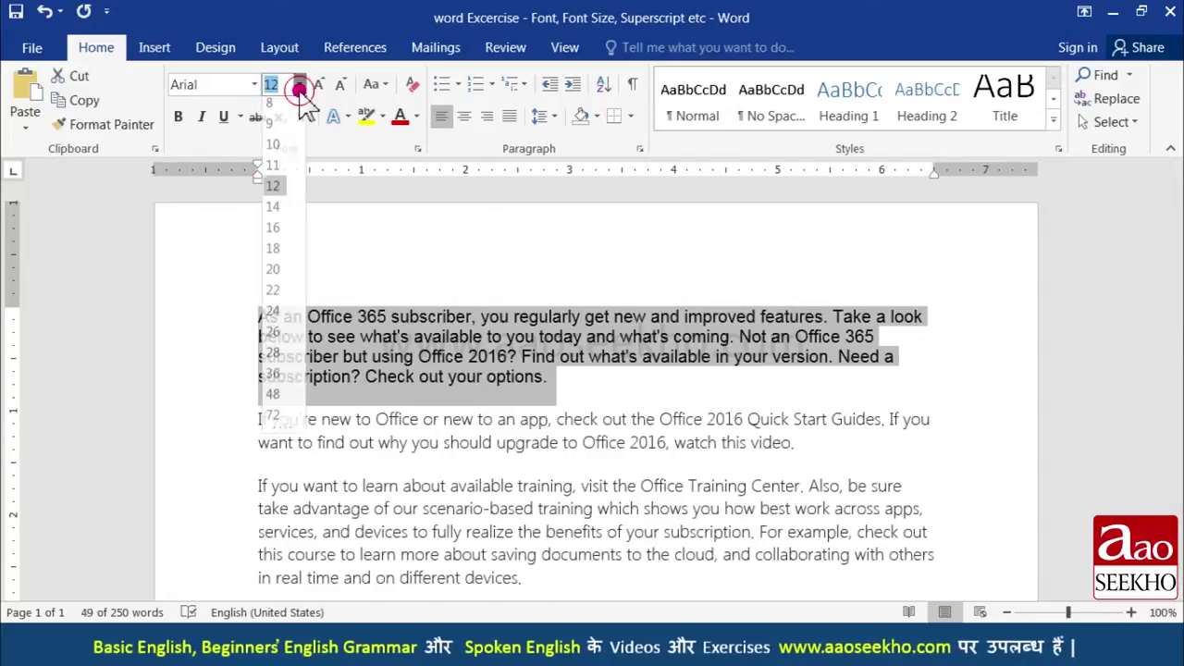
left_click(278, 256)
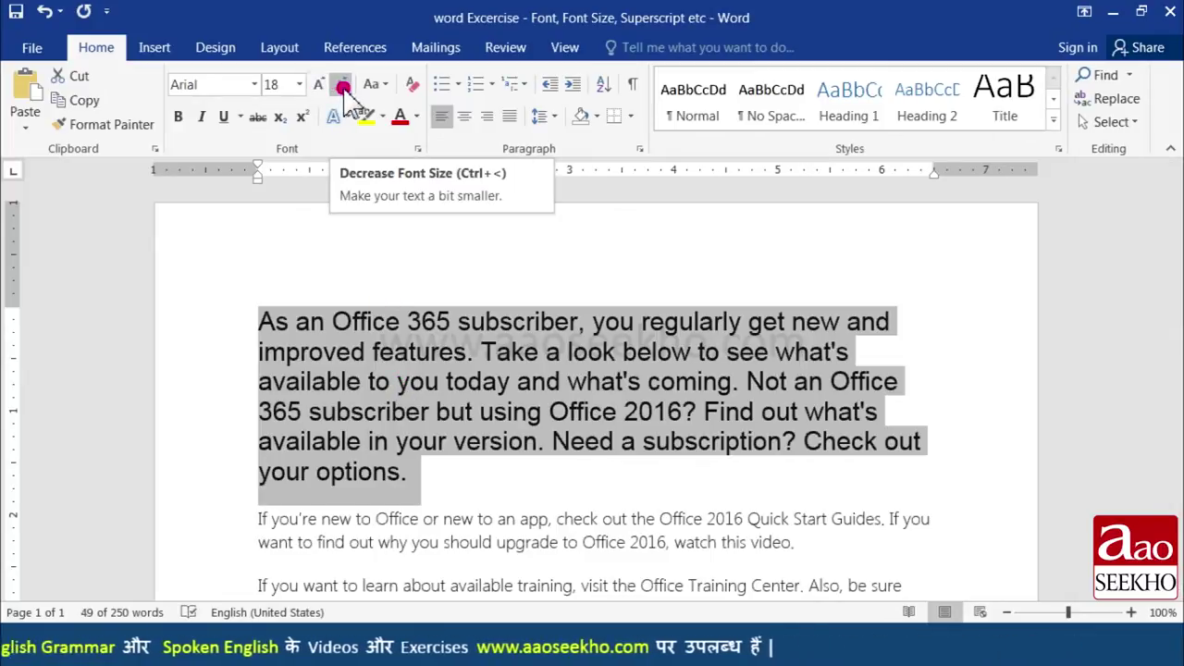
Grow the paragraph text up to 26 pt, then shrink it back down to 16 pt
left_click(321, 84)
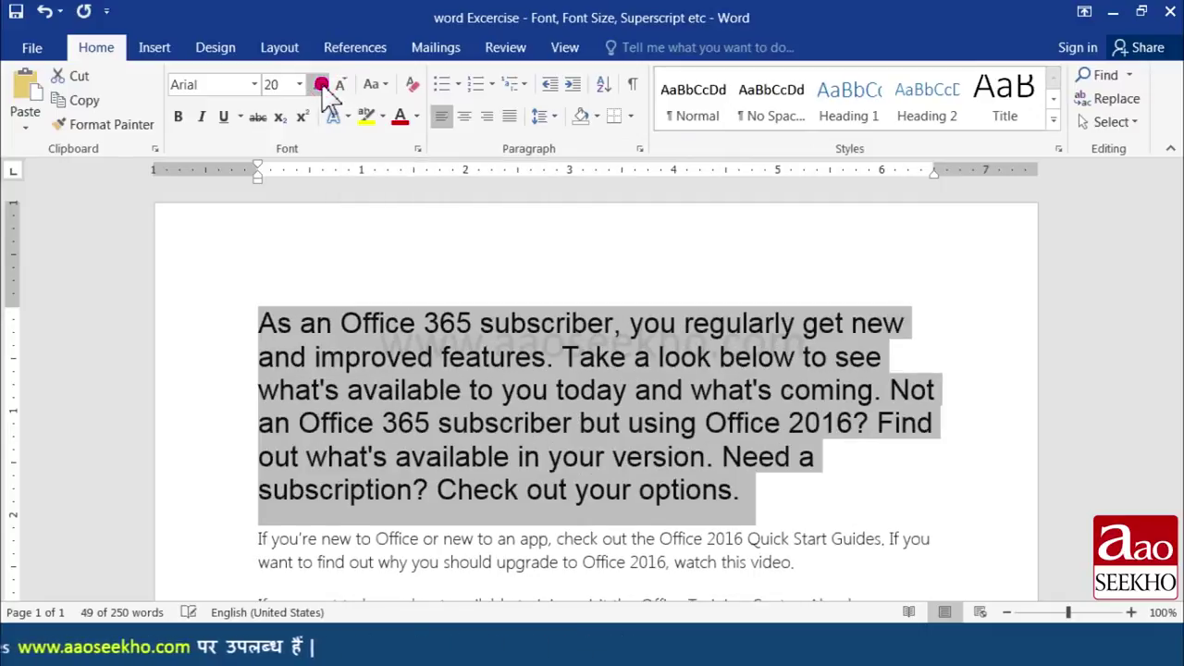
left_click(321, 84)
left_click(321, 84)
left_click(321, 84)
left_click(342, 84)
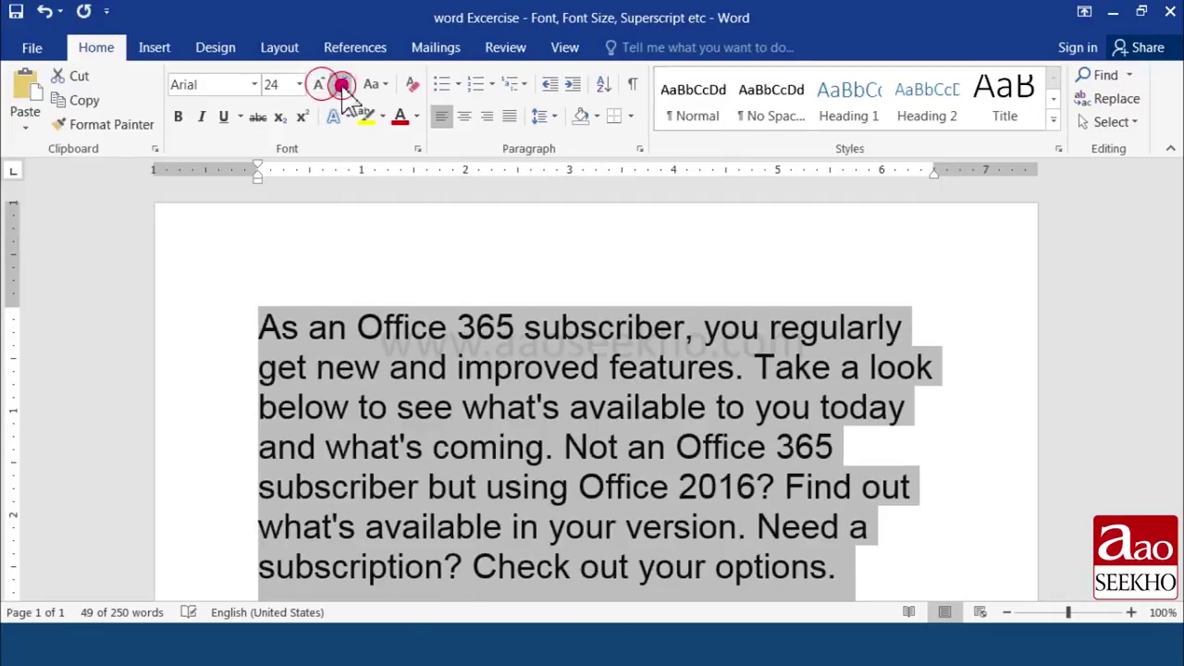
left_click(342, 84)
left_click(341, 84)
left_click(341, 84)
left_click(341, 85)
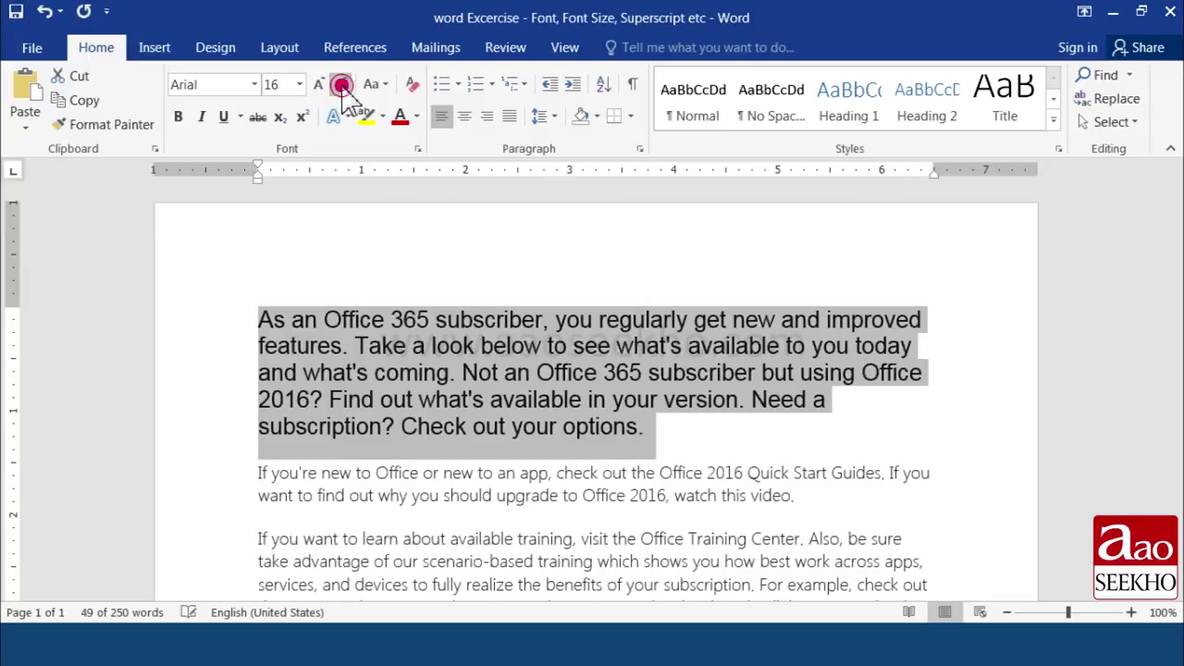
left_click(663, 431)
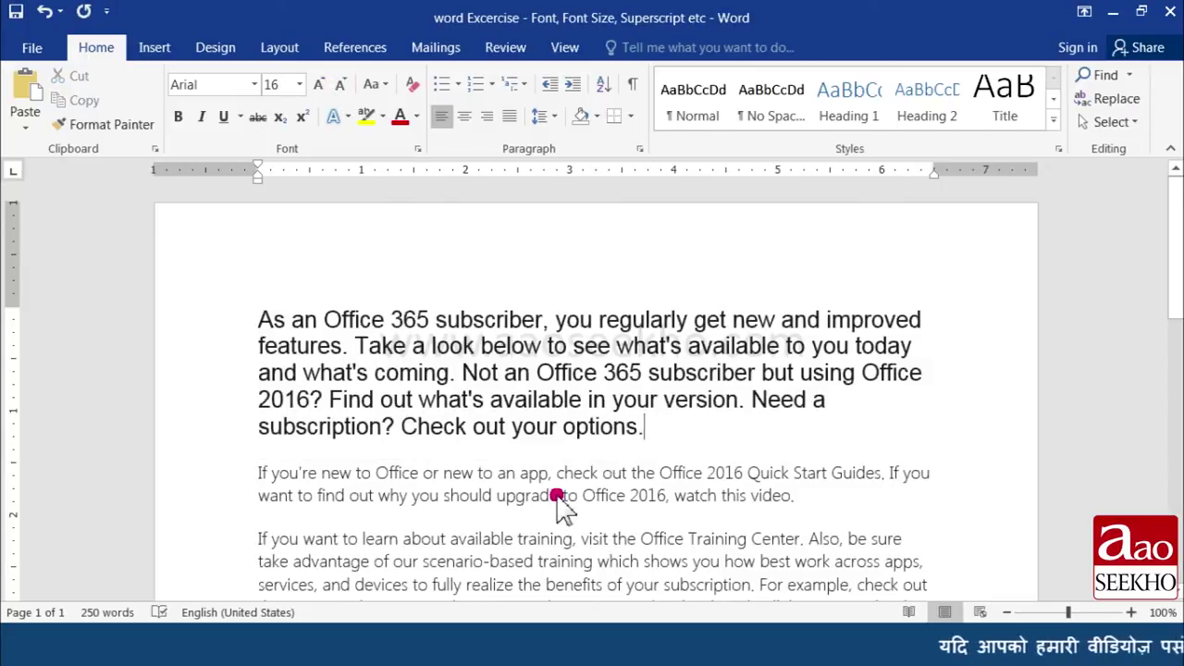
left_click_drag(797, 496, 254, 467)
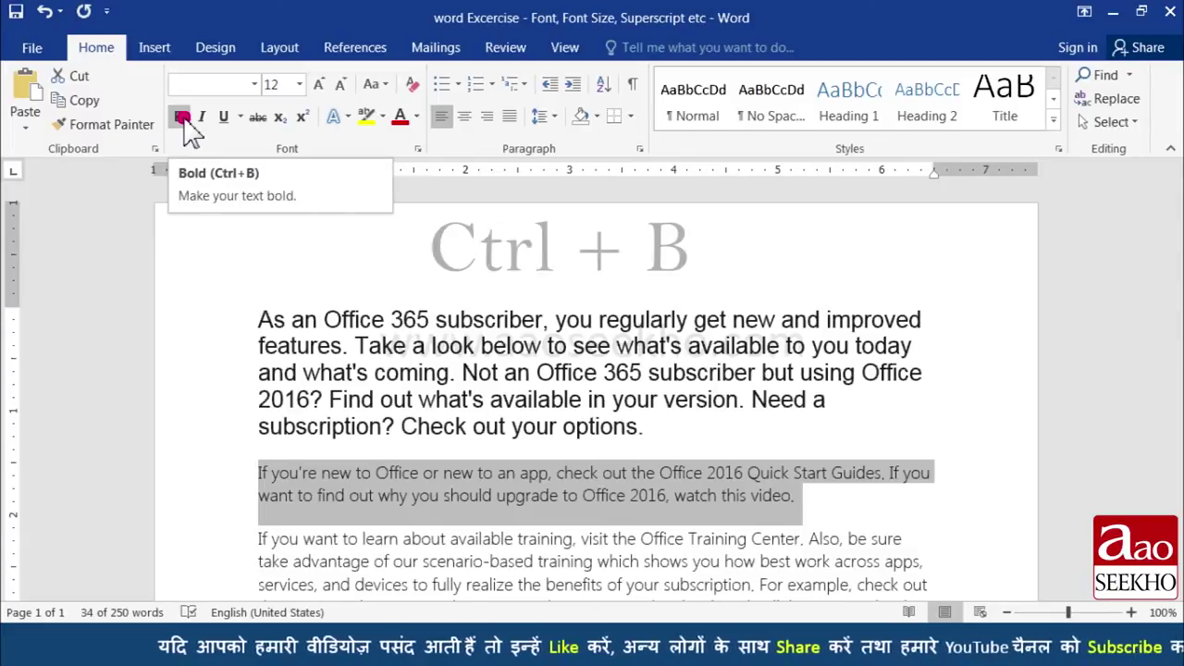
left_click(763, 484)
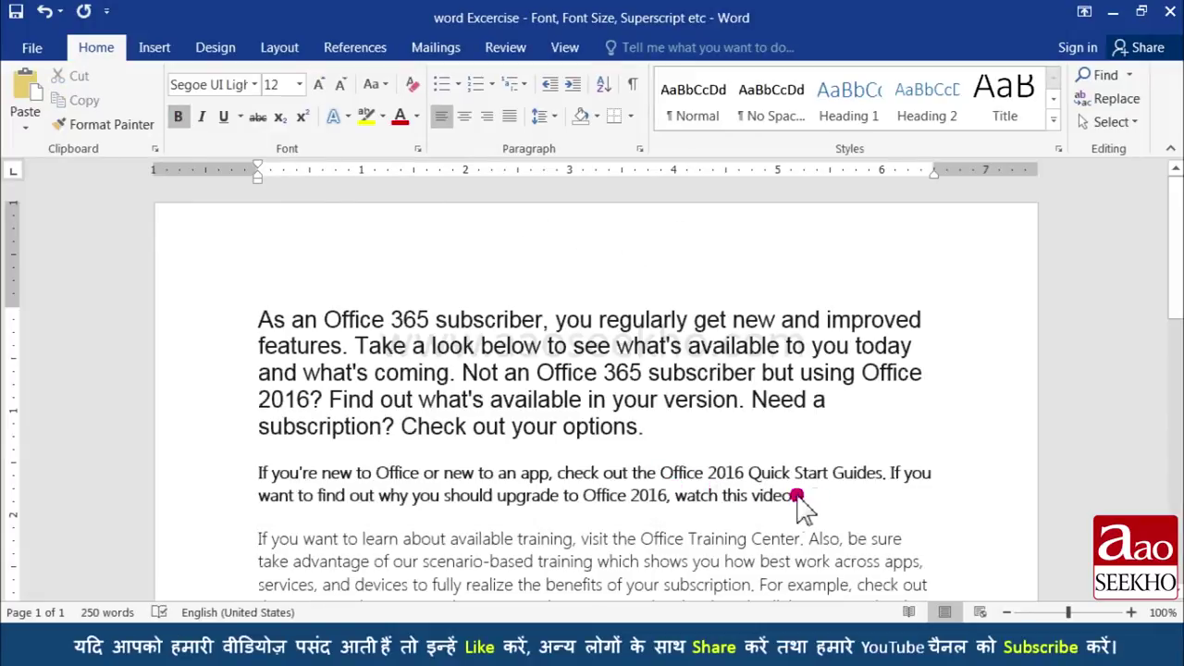
left_click_drag(815, 497, 485, 481)
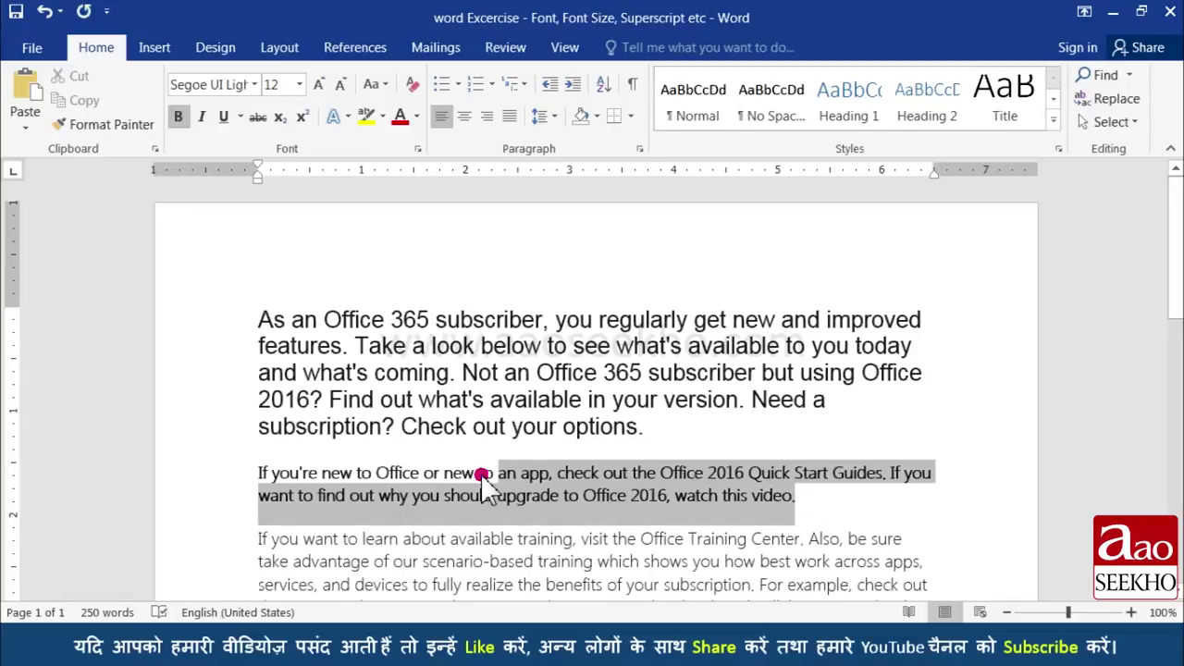
left_click_drag(256, 480, 251, 483)
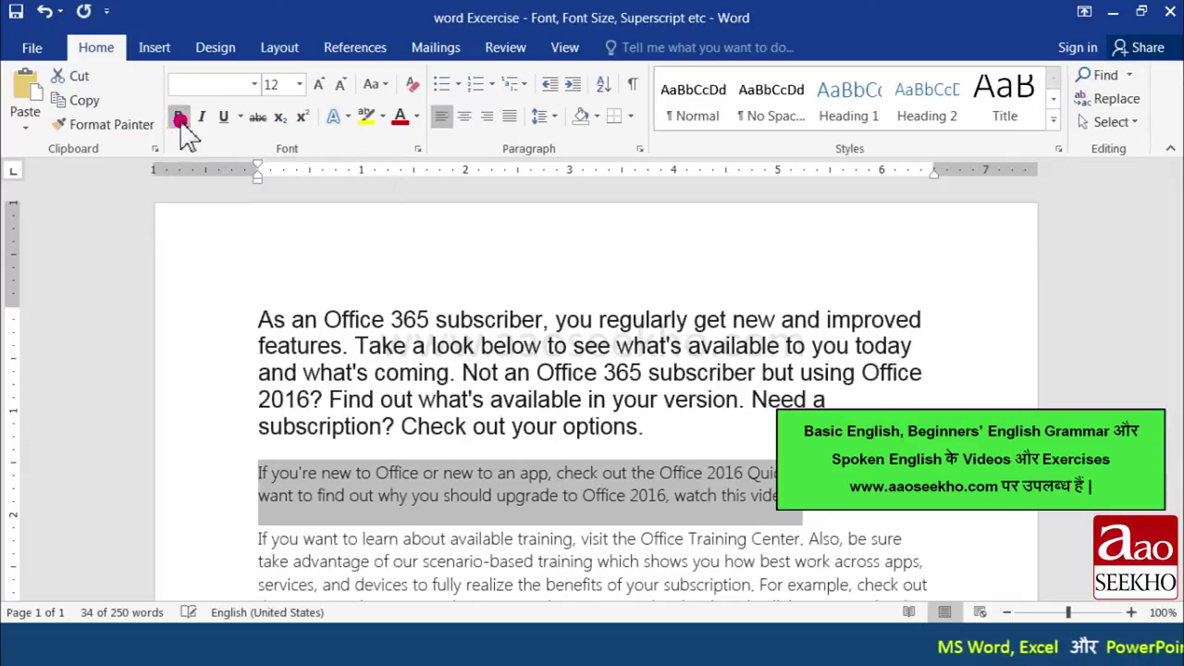
left_click(837, 512)
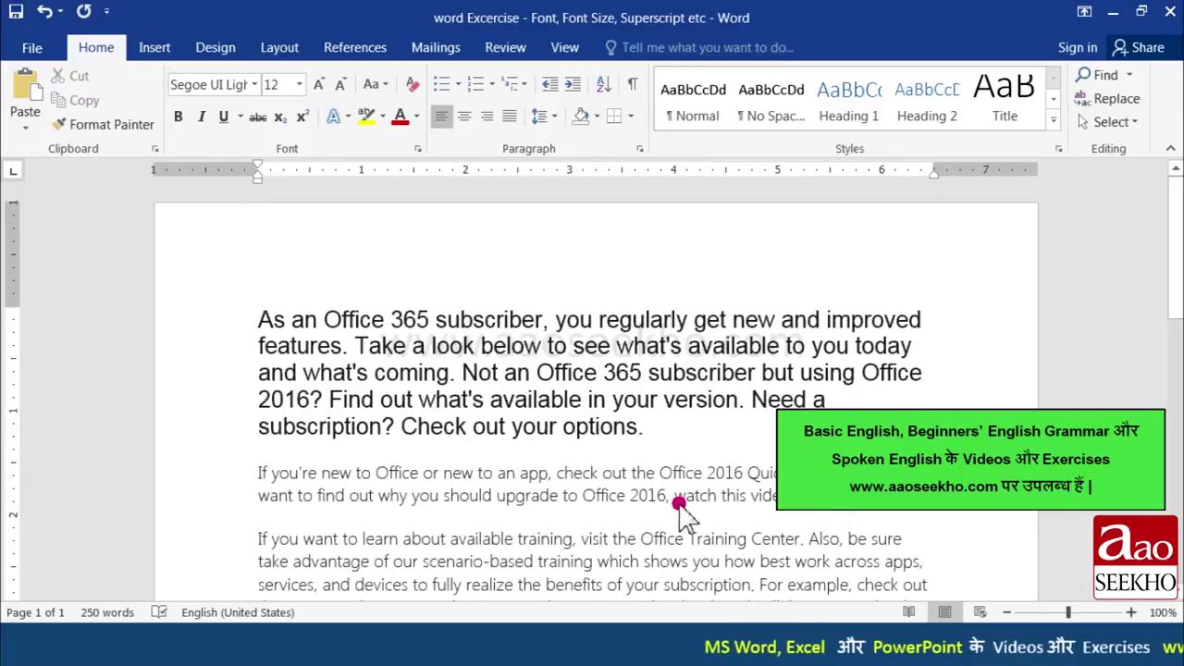
scroll(700, 509, "down", 1)
scroll(687, 481, "down", 1)
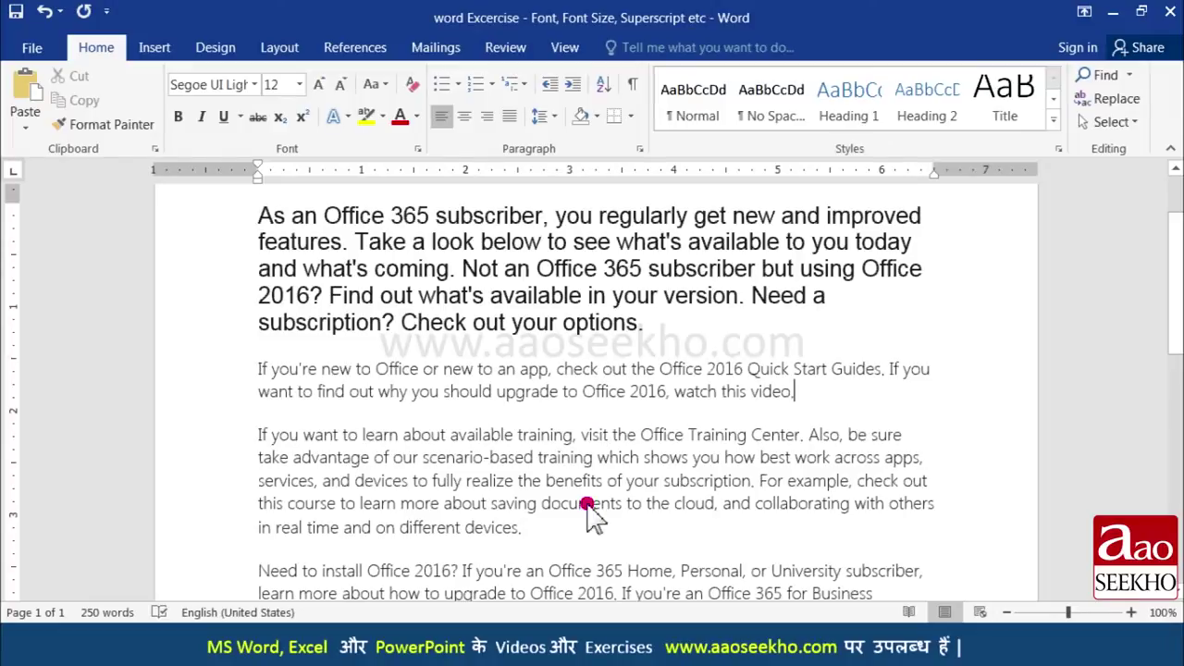
left_click_drag(535, 533, 262, 438)
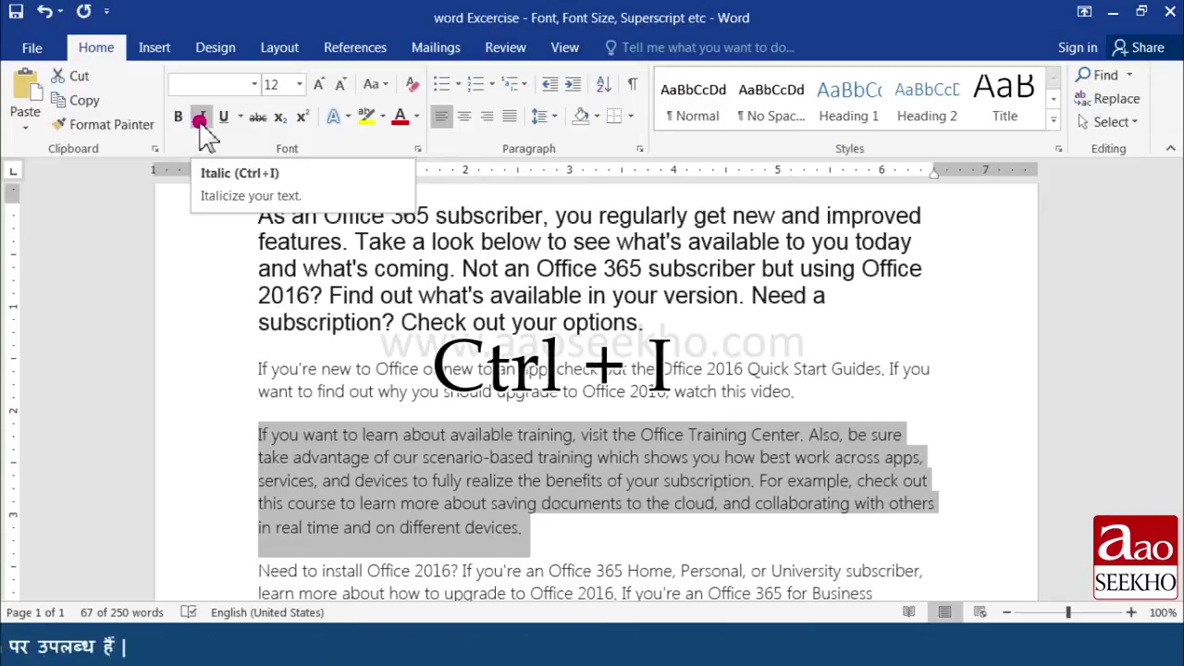
left_click(200, 121)
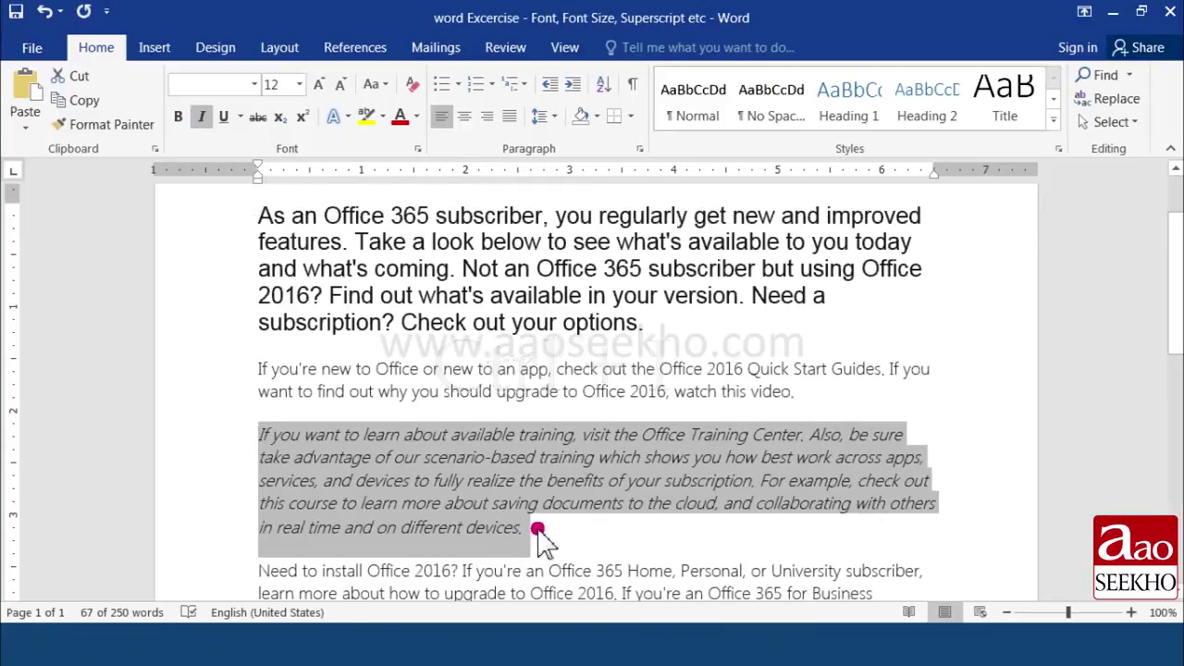
left_click(537, 528)
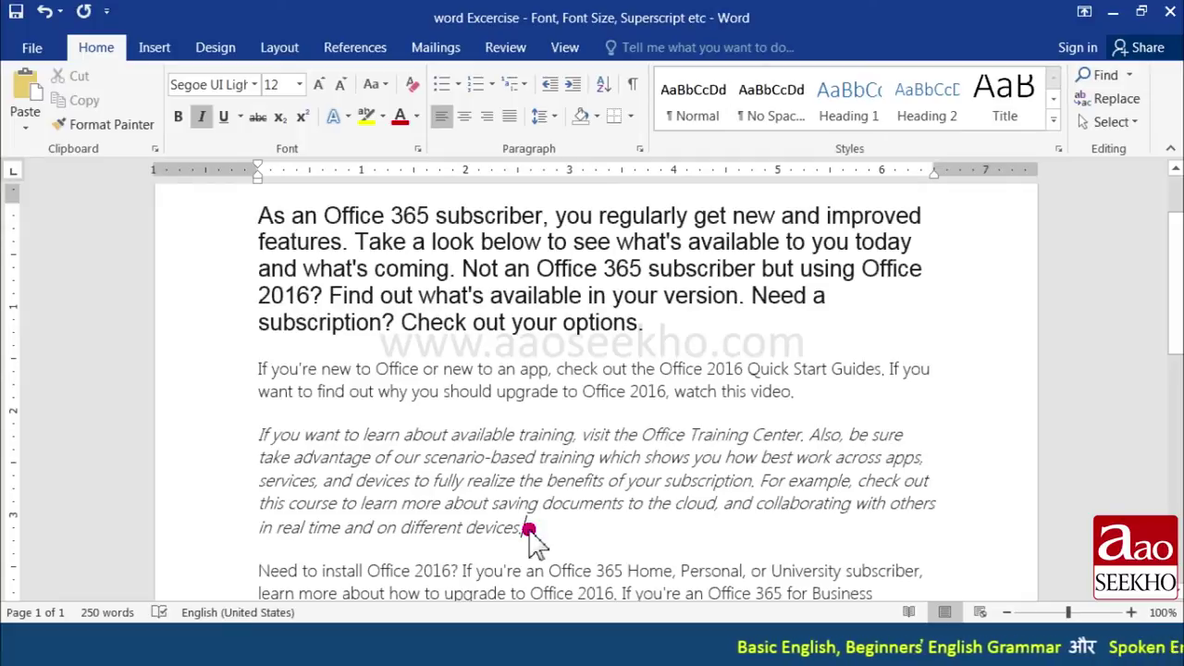
mouse_move(528, 532)
left_mouse_down()
mouse_move(340, 490)
mouse_move(262, 435)
left_mouse_up()
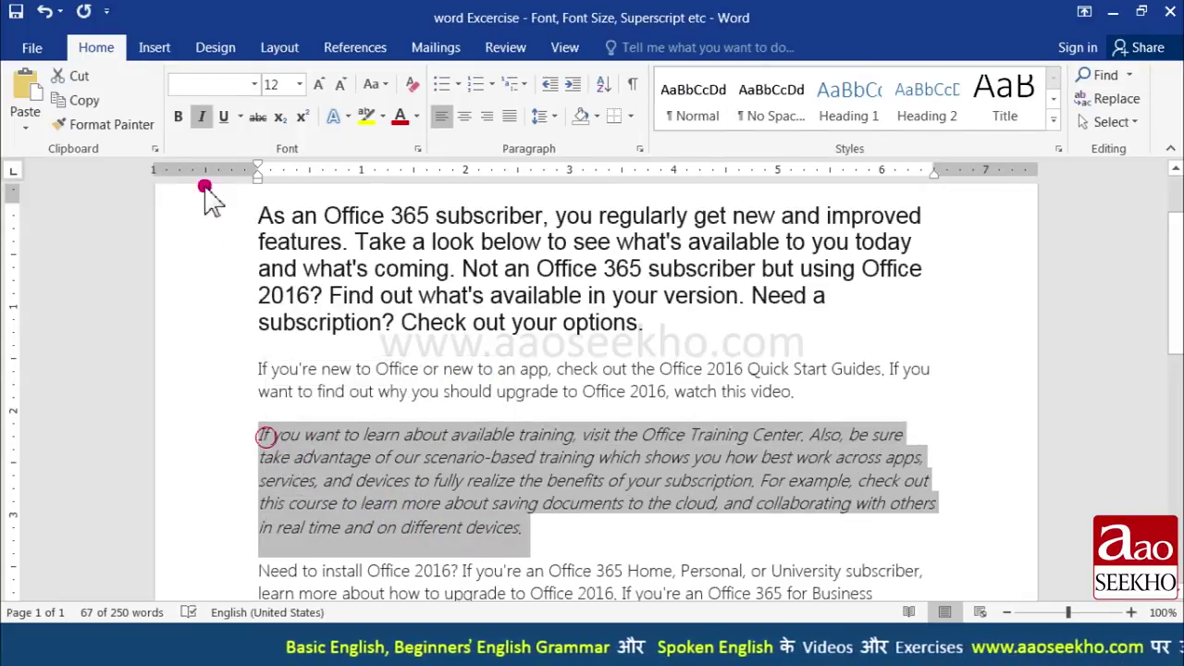
left_click(199, 118)
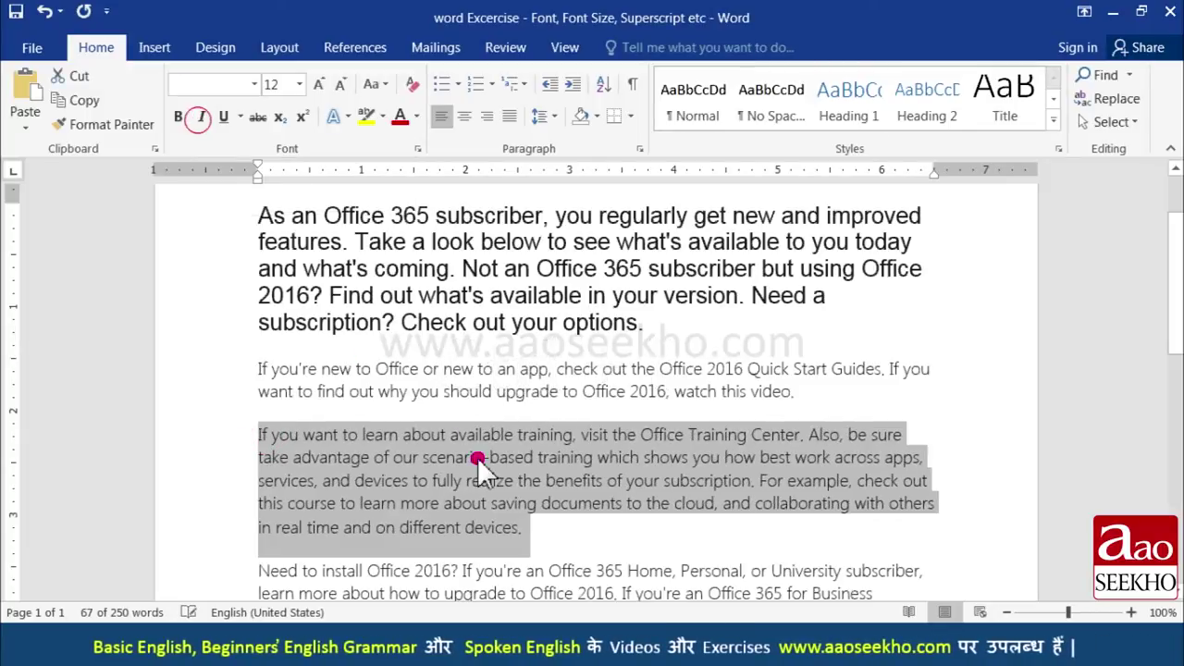
left_click(529, 528)
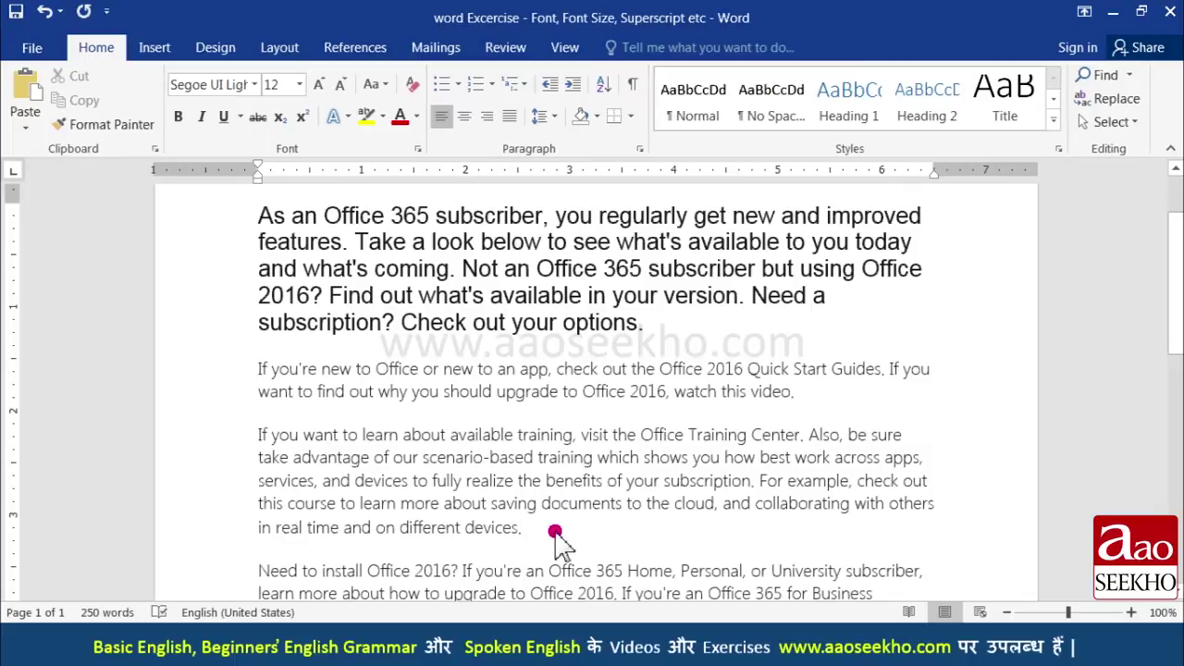
Underline the third paragraph and change its underline colour to red
left_click_drag(542, 537, 248, 435)
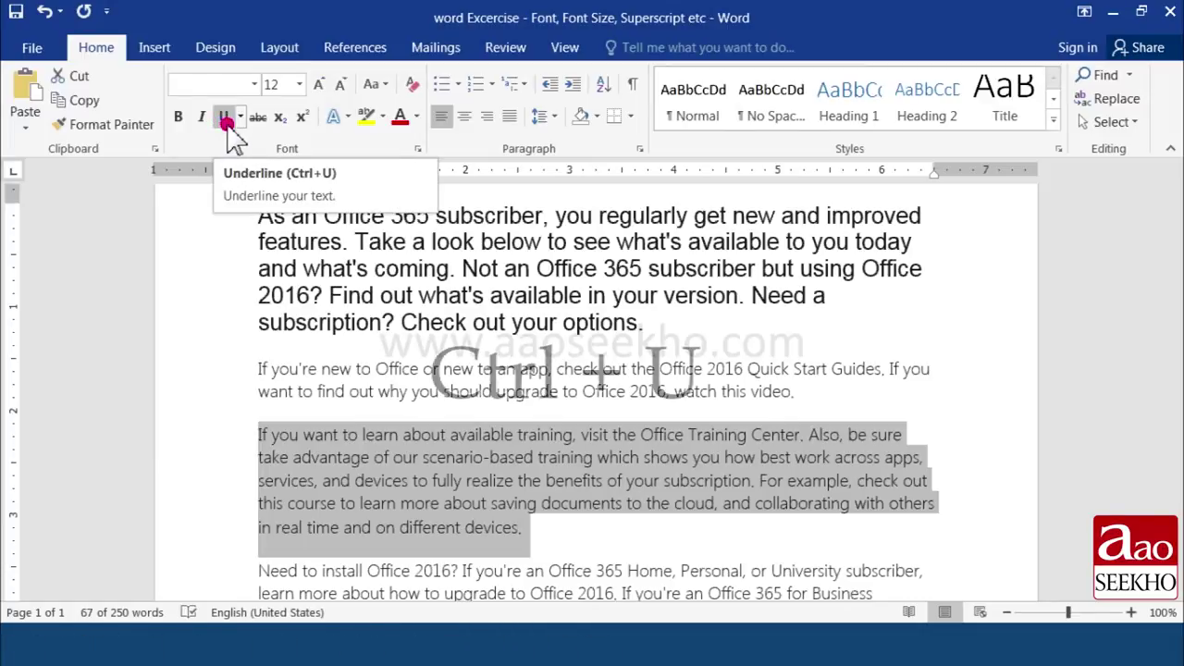
left_click(227, 124)
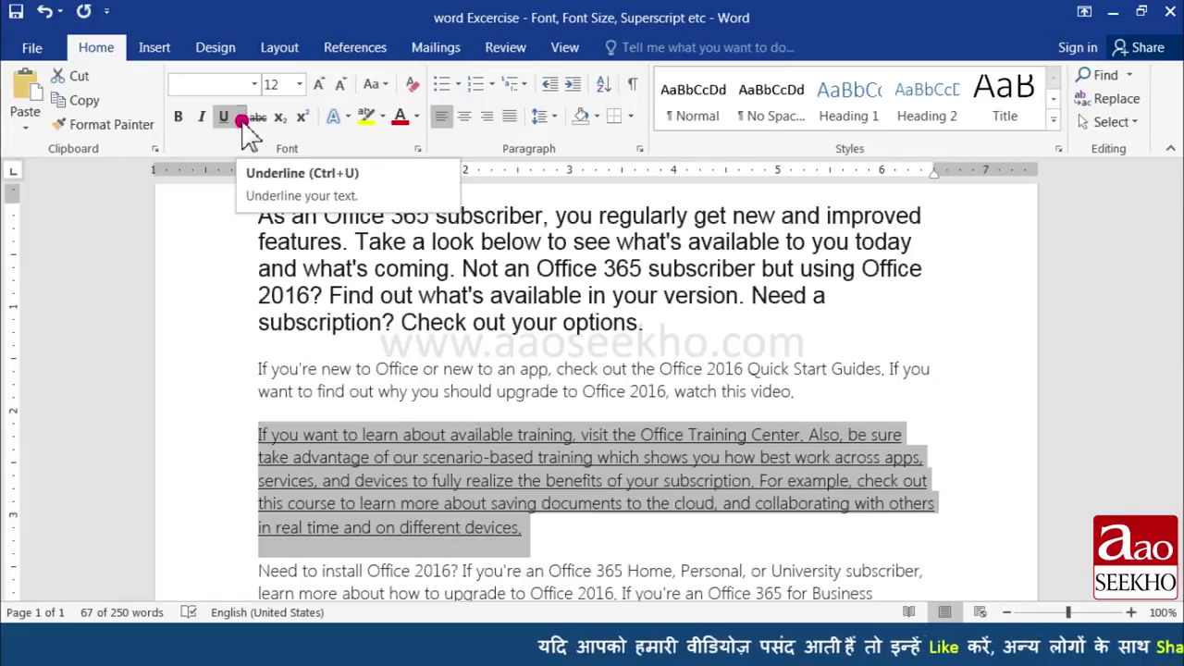
left_click(242, 118)
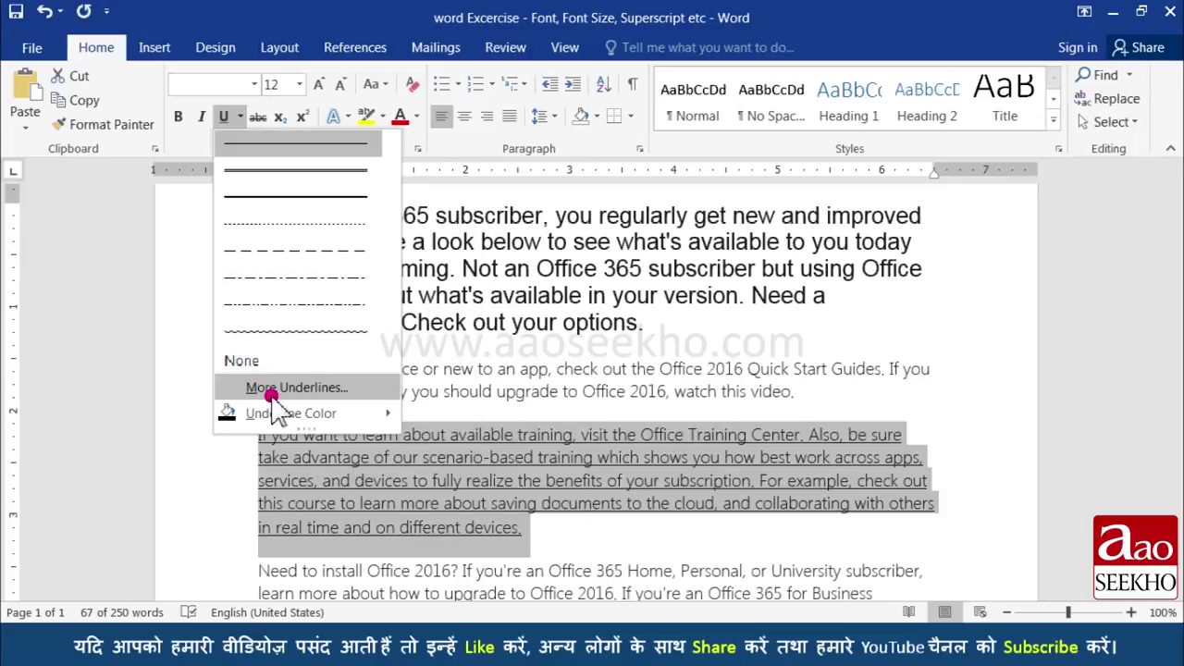
mouse_move(384, 413)
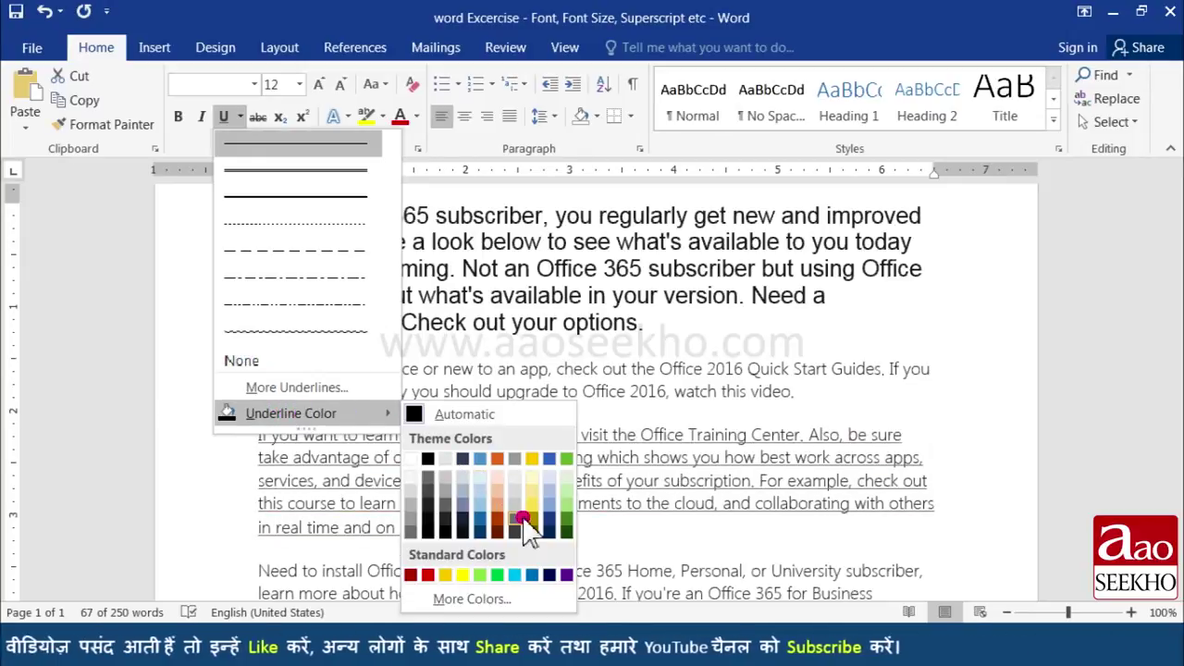
left_click(427, 574)
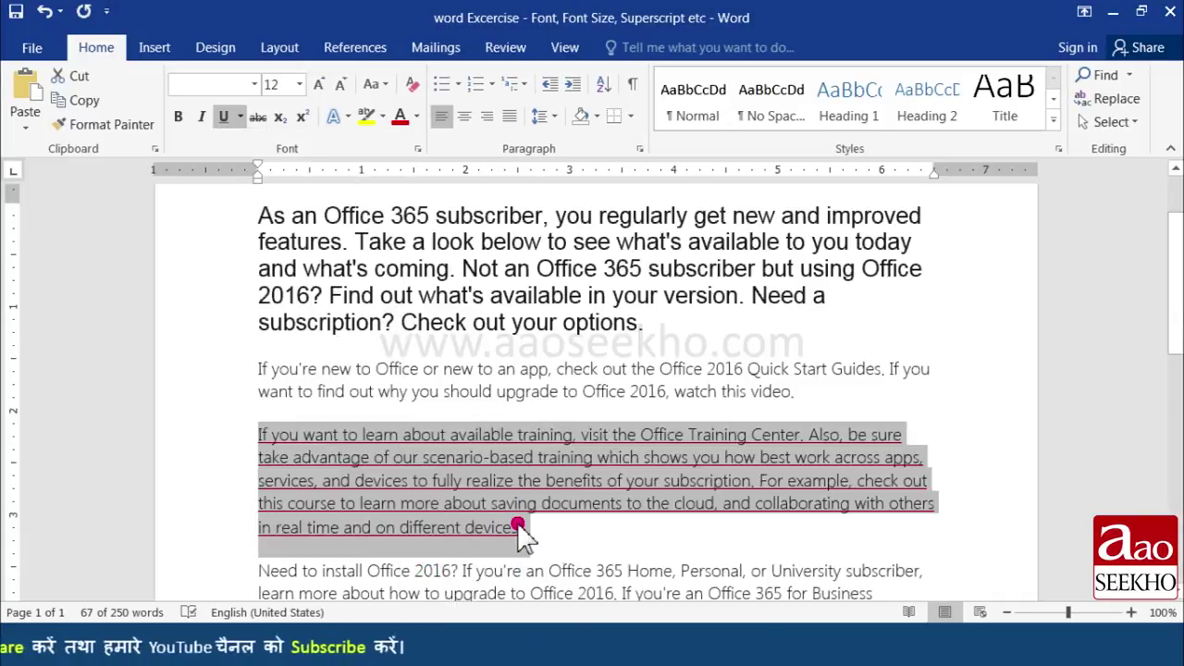
Remove the underline from the whole training paragraph
left_click_drag(520, 529, 251, 433)
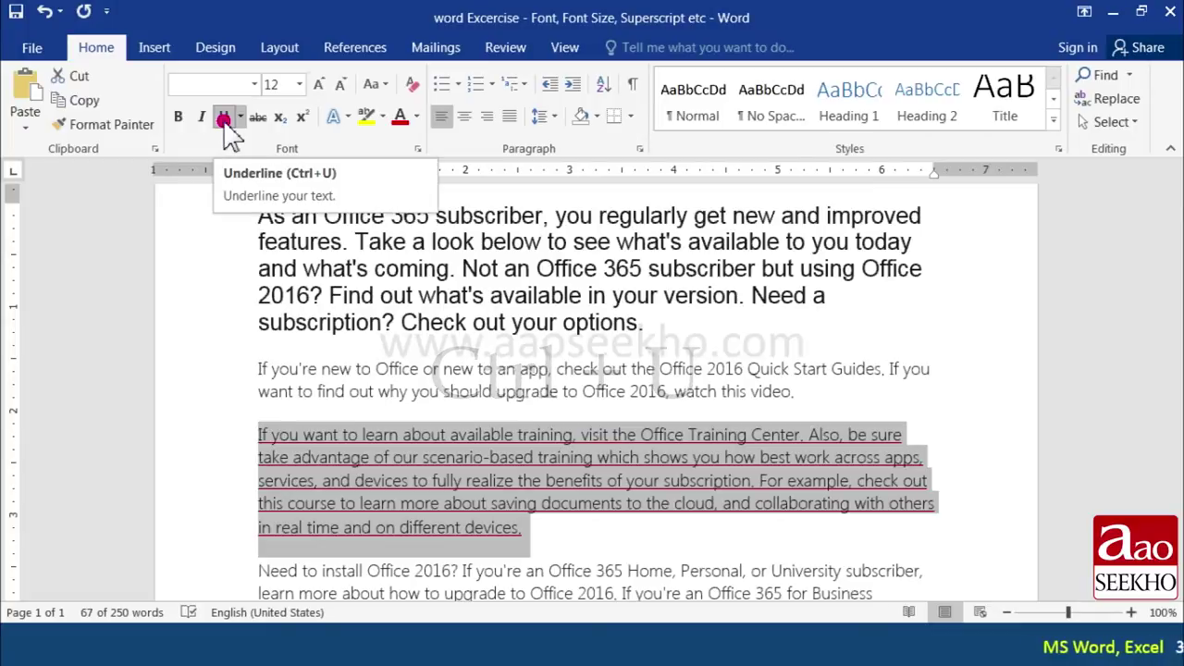
left_click(224, 118)
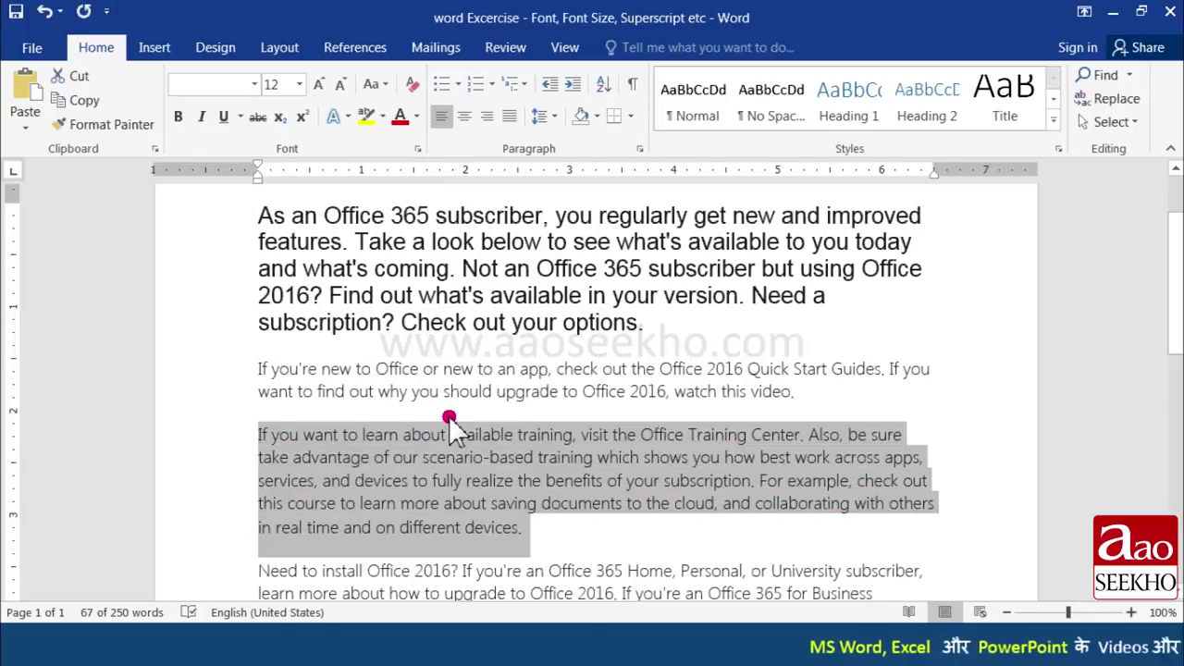
left_click(443, 409)
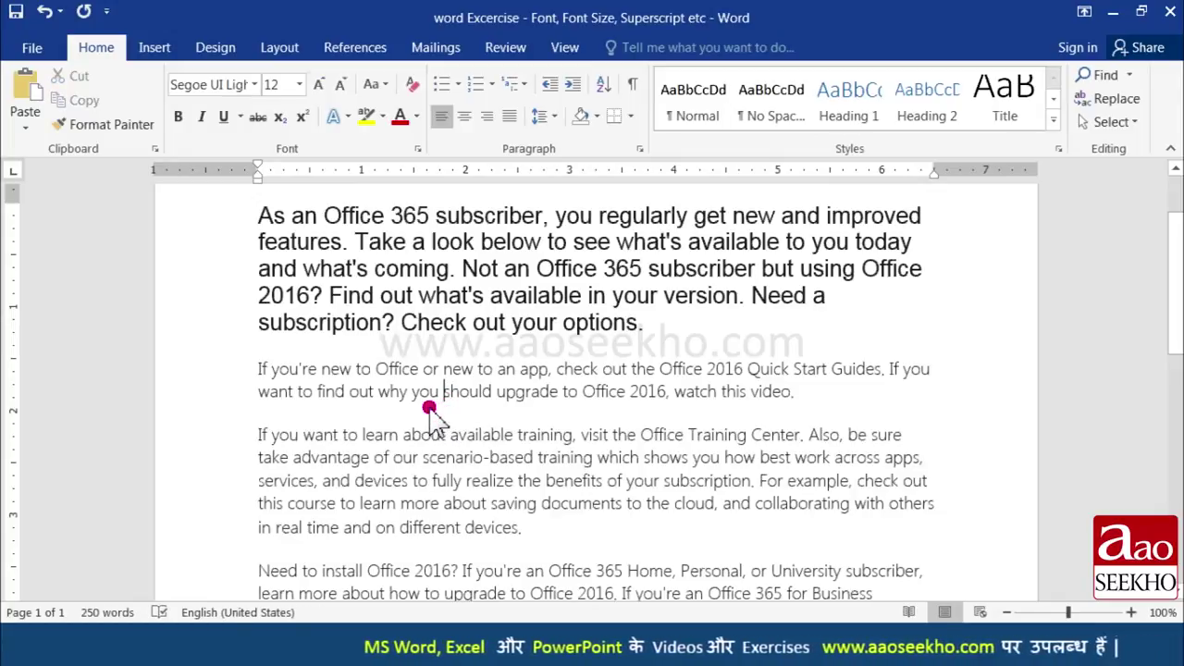
scroll(449, 396, "up", 1)
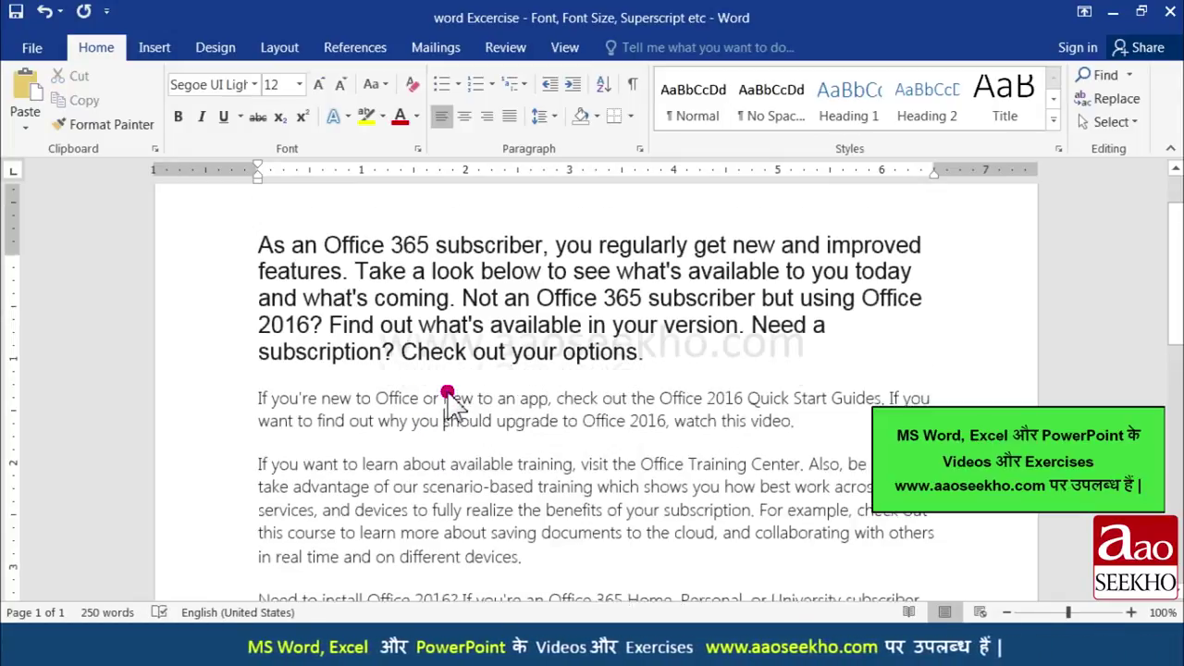
scroll(448, 396, "up", 1)
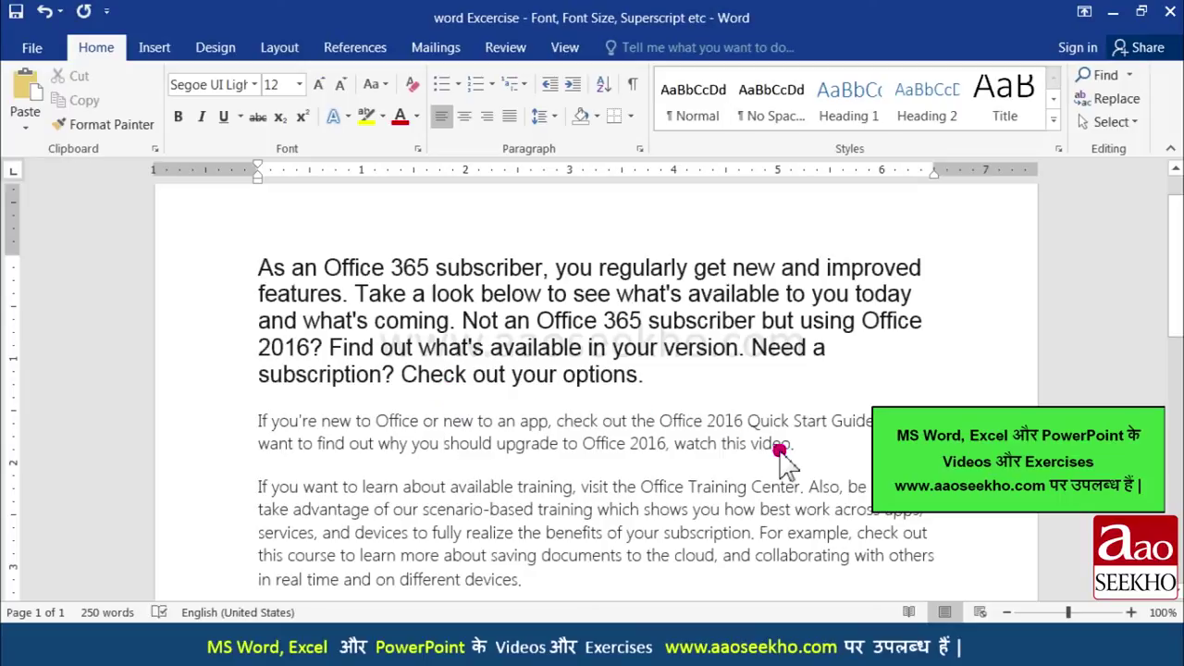
left_click_drag(696, 446, 482, 423)
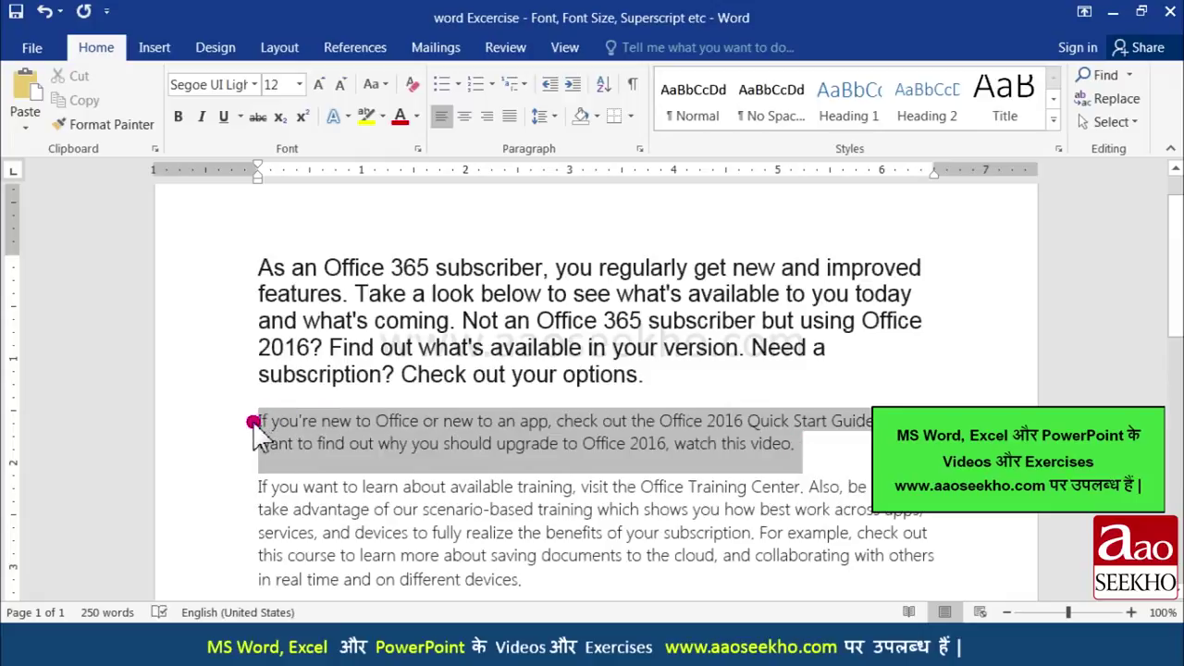
left_click_drag(255, 423, 259, 423)
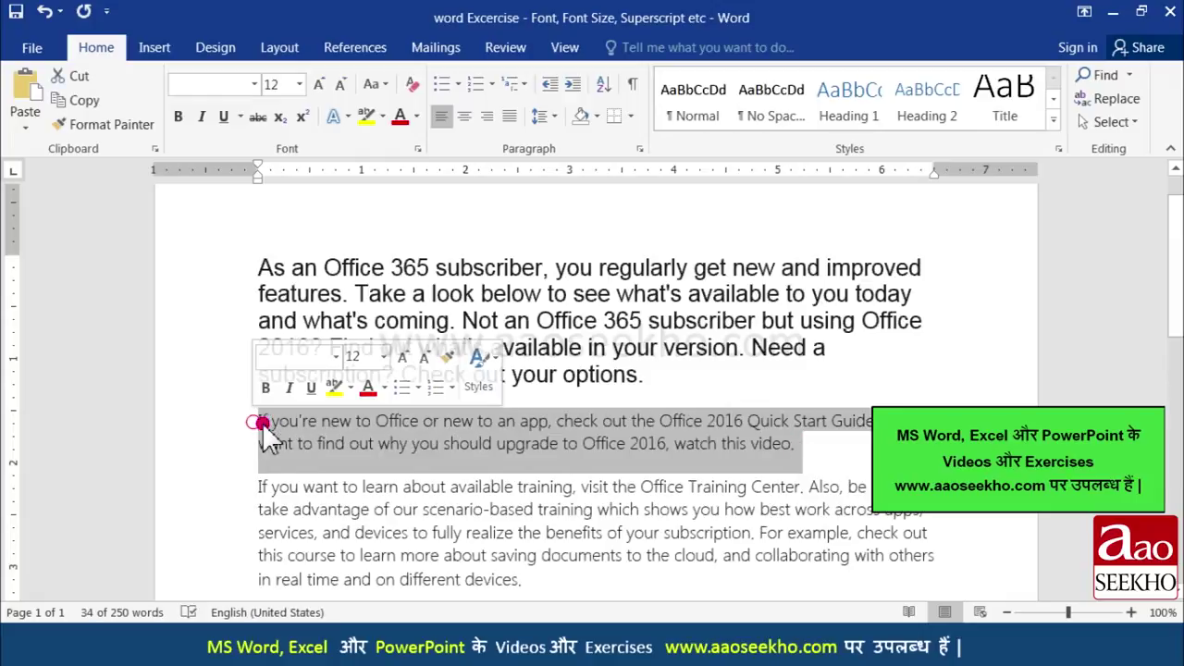
left_click(257, 118)
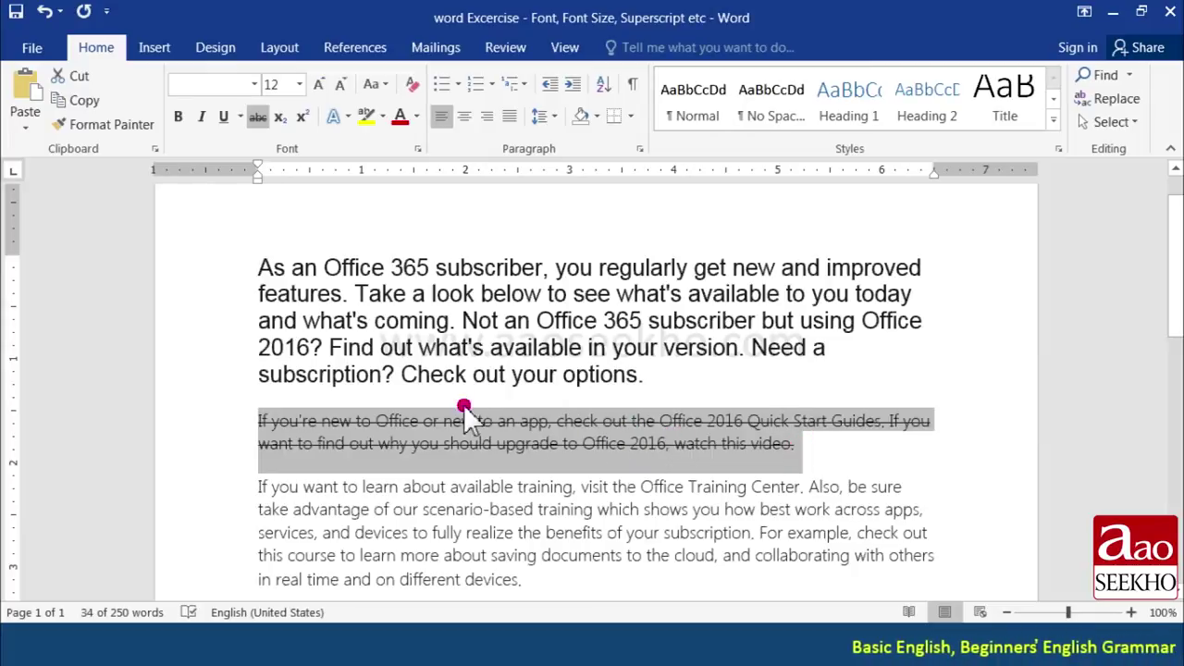
left_click(256, 119)
left_click(805, 446)
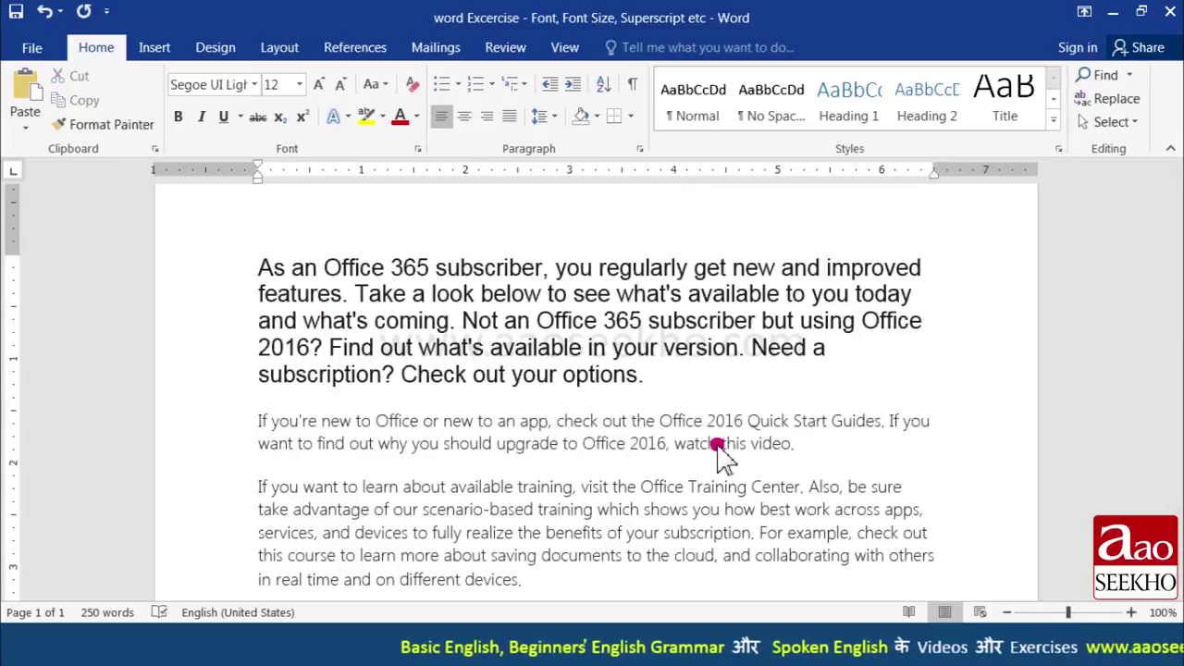
scroll(714, 444, "down", 1)
scroll(721, 453, "down", 2)
scroll(721, 453, "down", 3)
Type H2O on the empty last line, make the 2 subscript, and start a new line
scroll(587, 444, "down", 2)
left_click(333, 346)
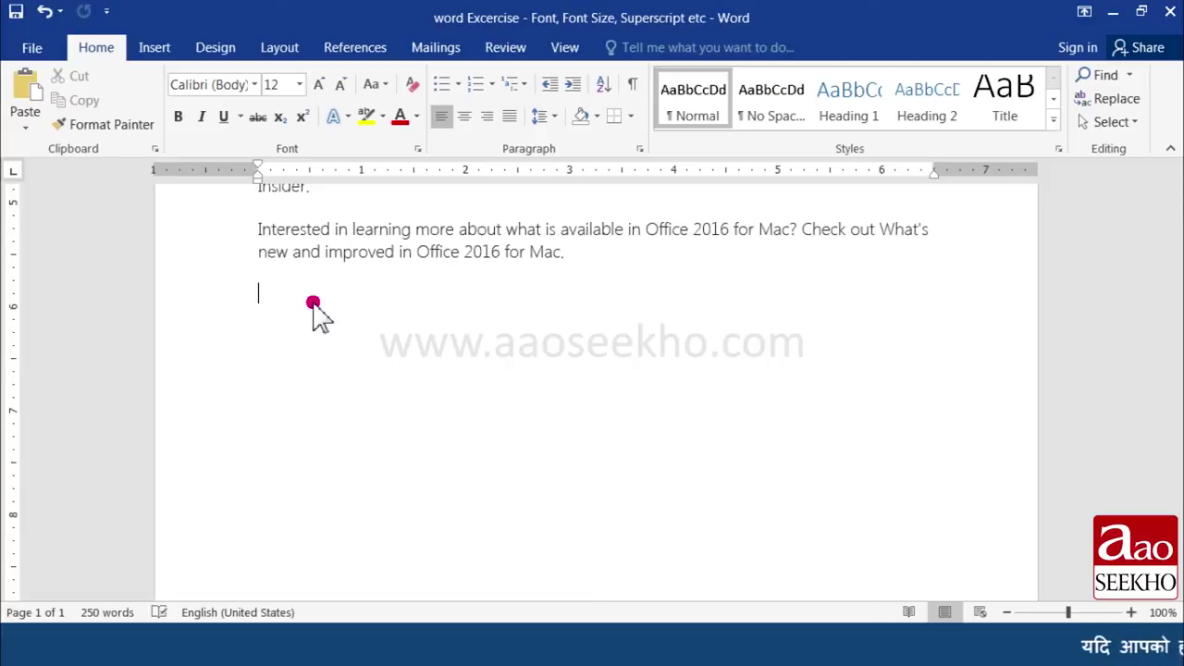
type("H2O")
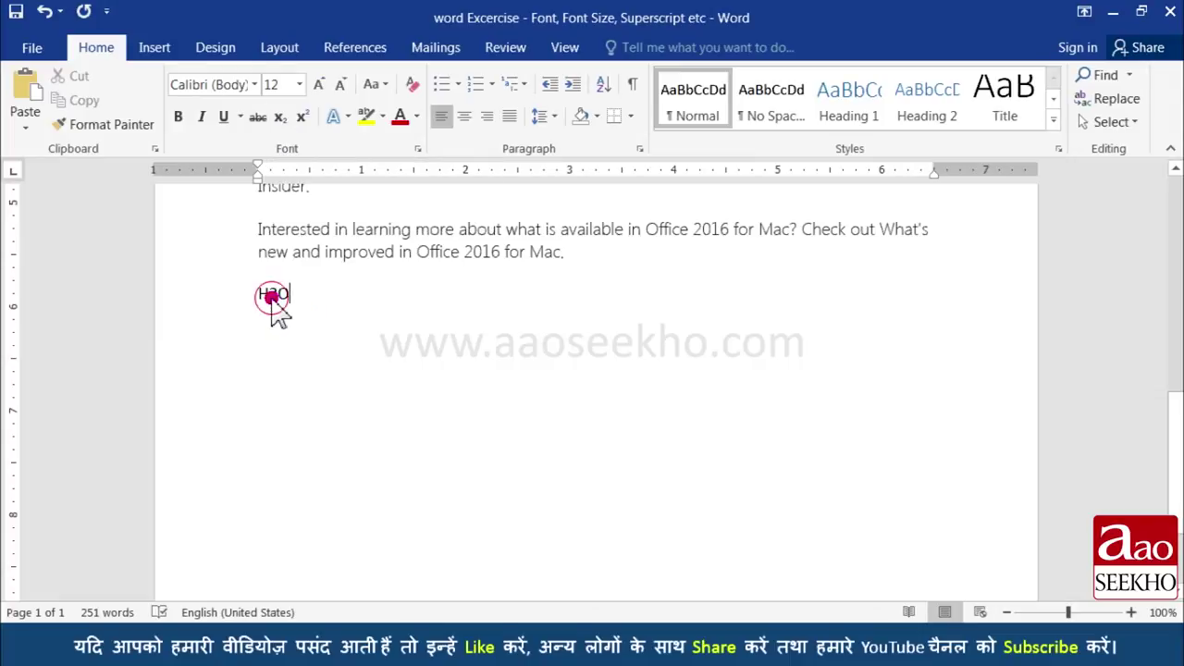
left_click_drag(270, 296, 278, 297)
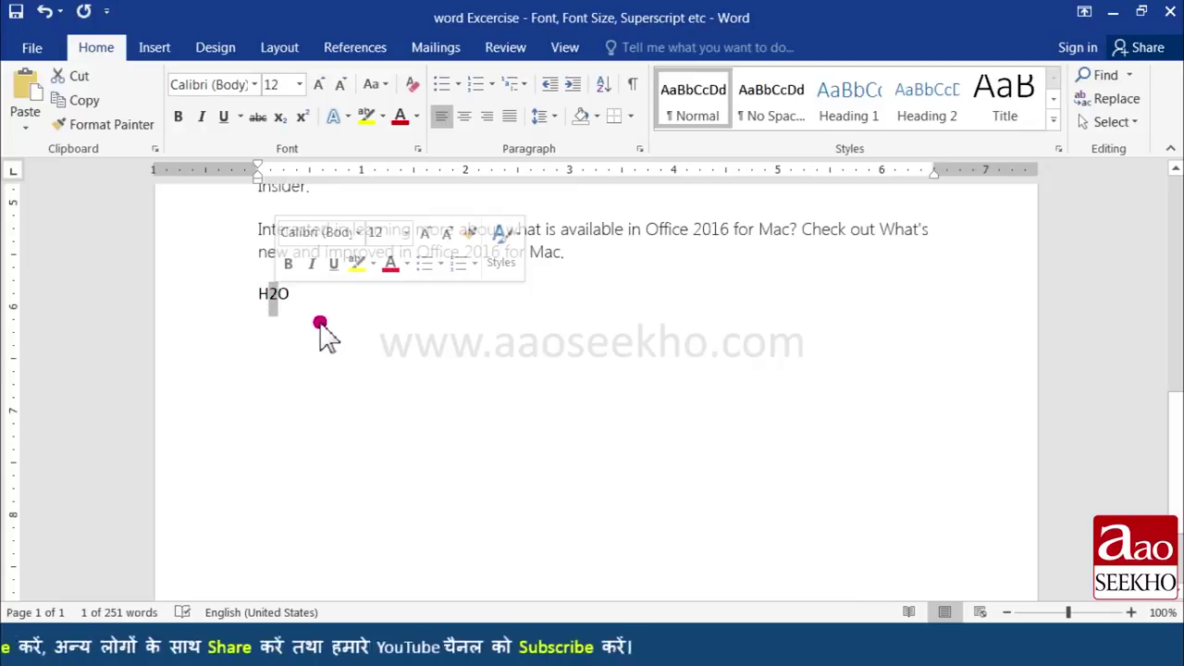
left_click(276, 118)
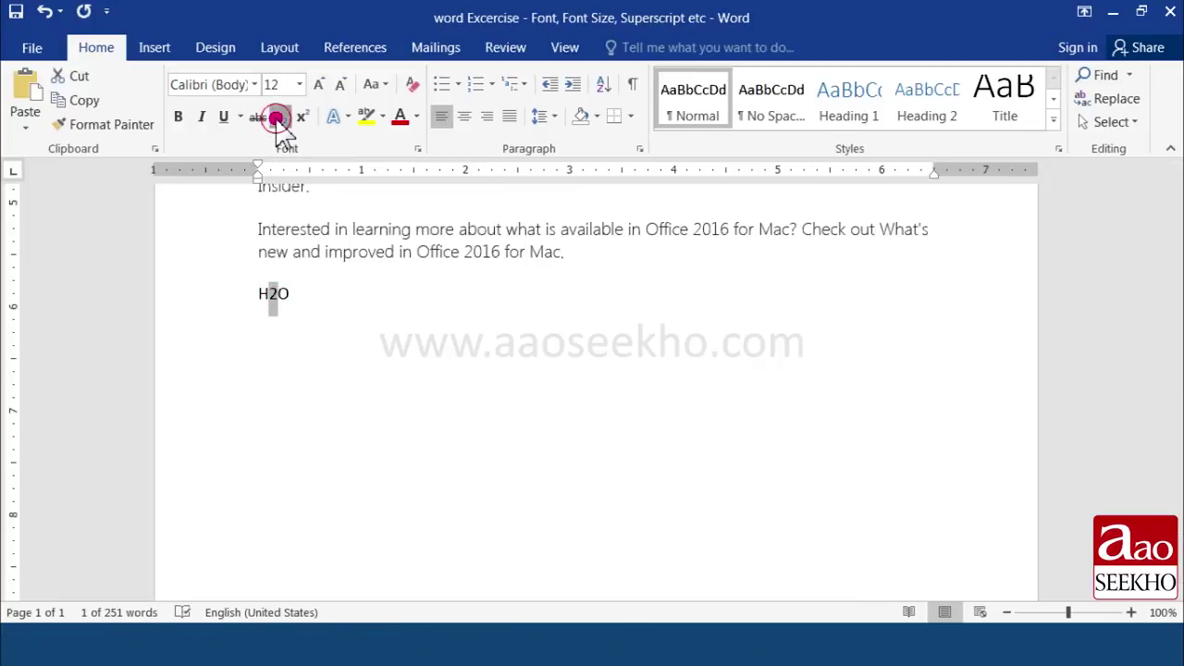
left_click(312, 290)
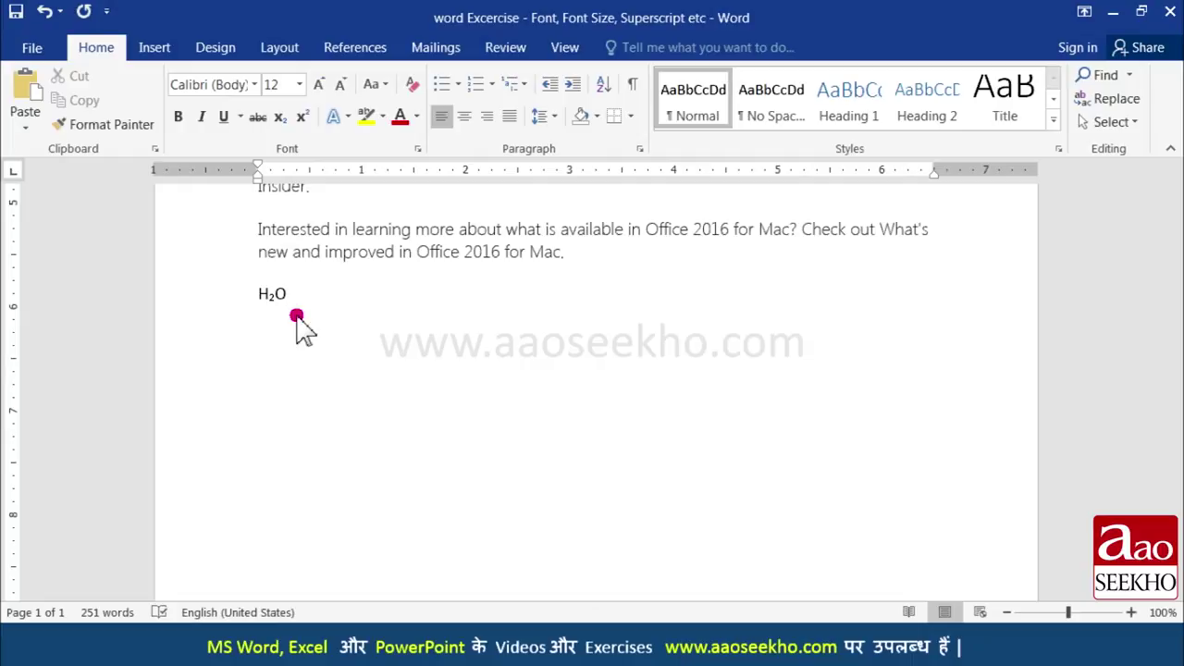
key("Return")
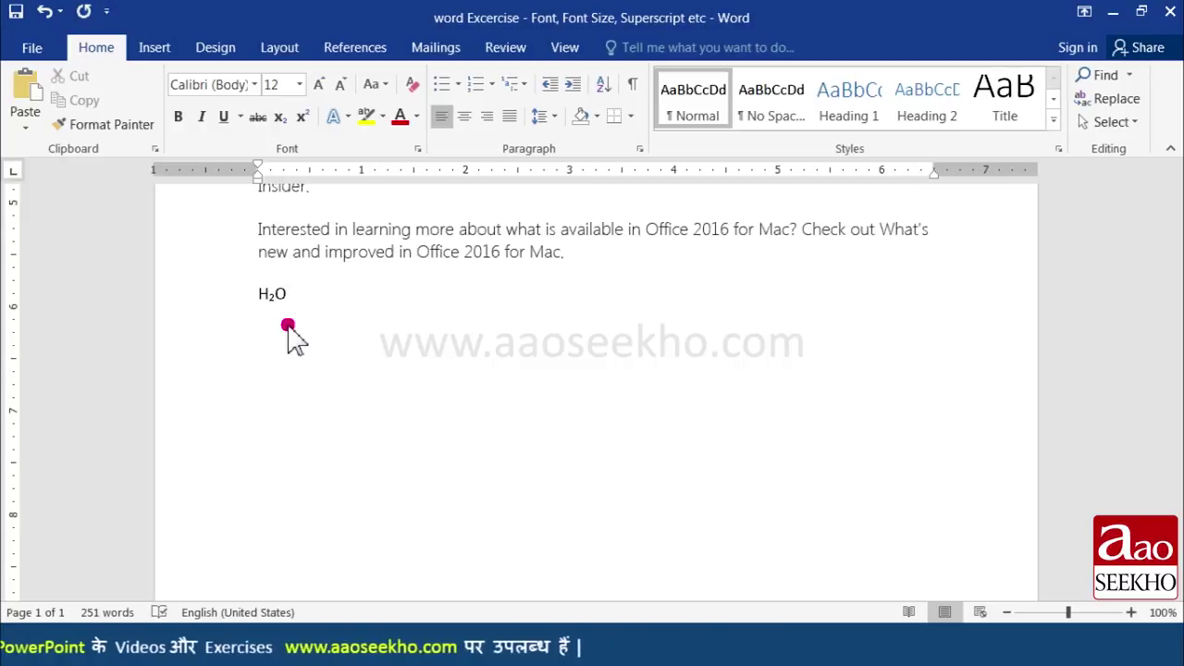
Type X2, raise the 2 to superscript, then switch superscript off for further typing
type("X2")
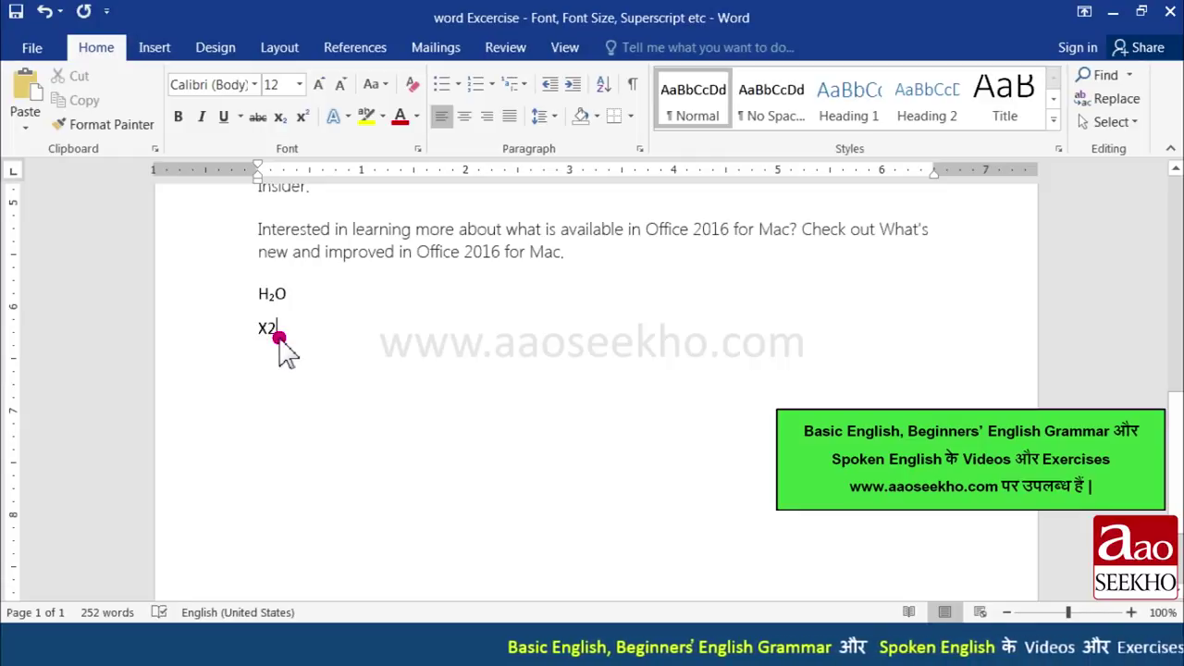
left_click_drag(278, 333, 266, 333)
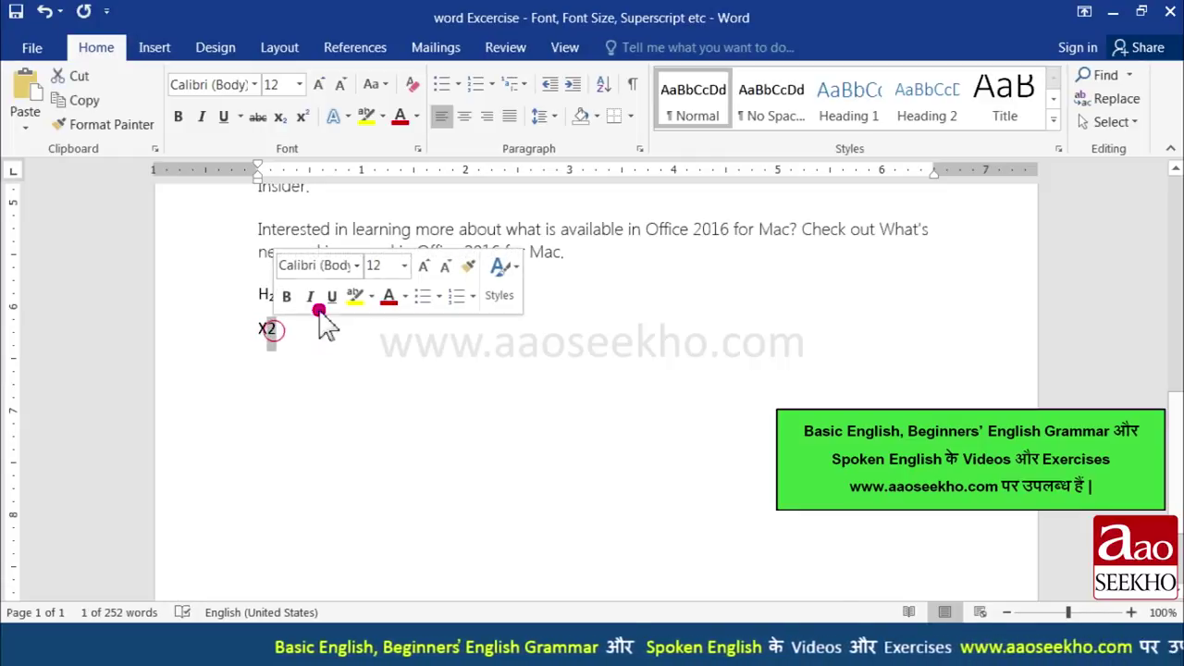
left_click(308, 123)
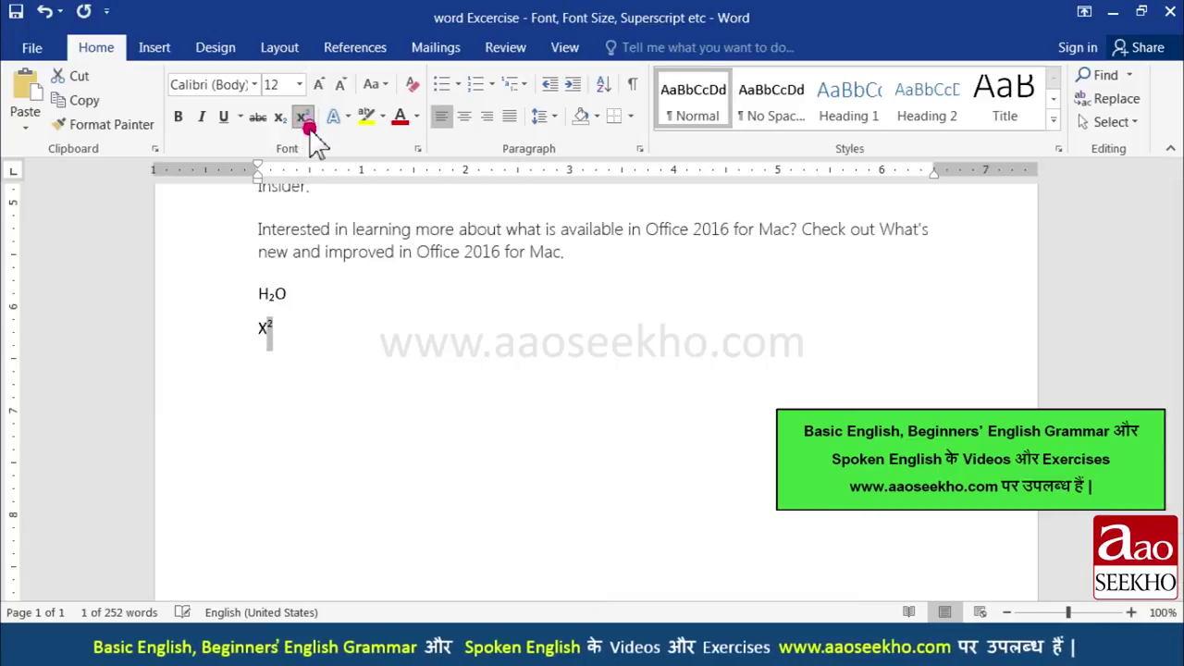
left_click(283, 336)
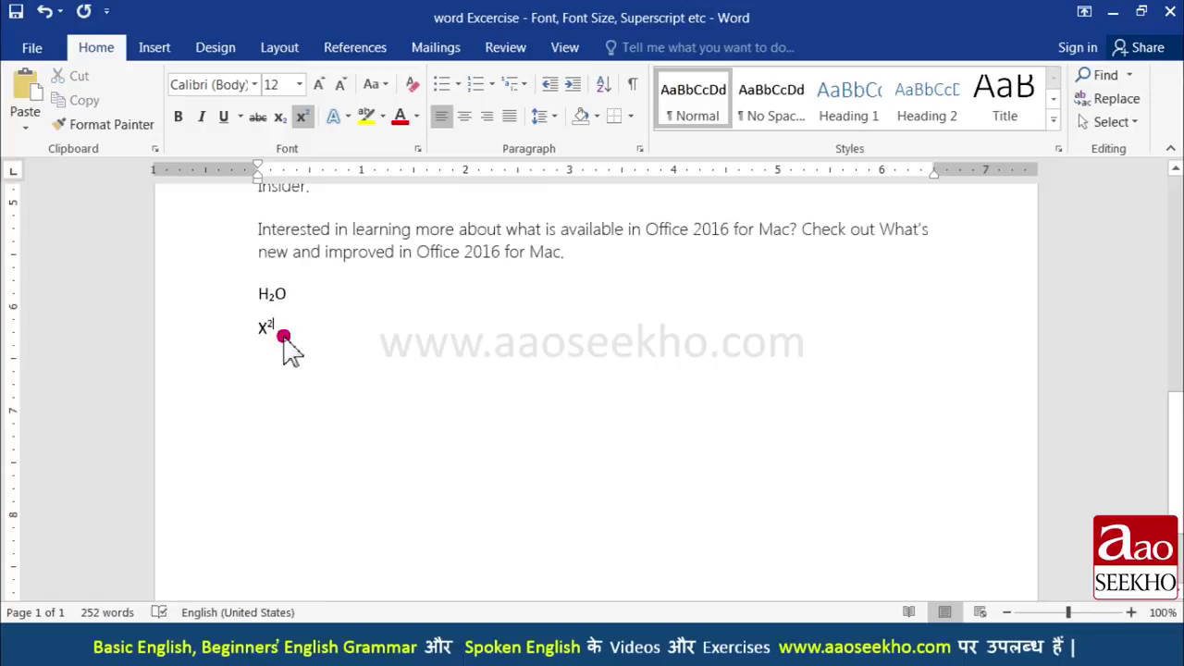
left_click(302, 116)
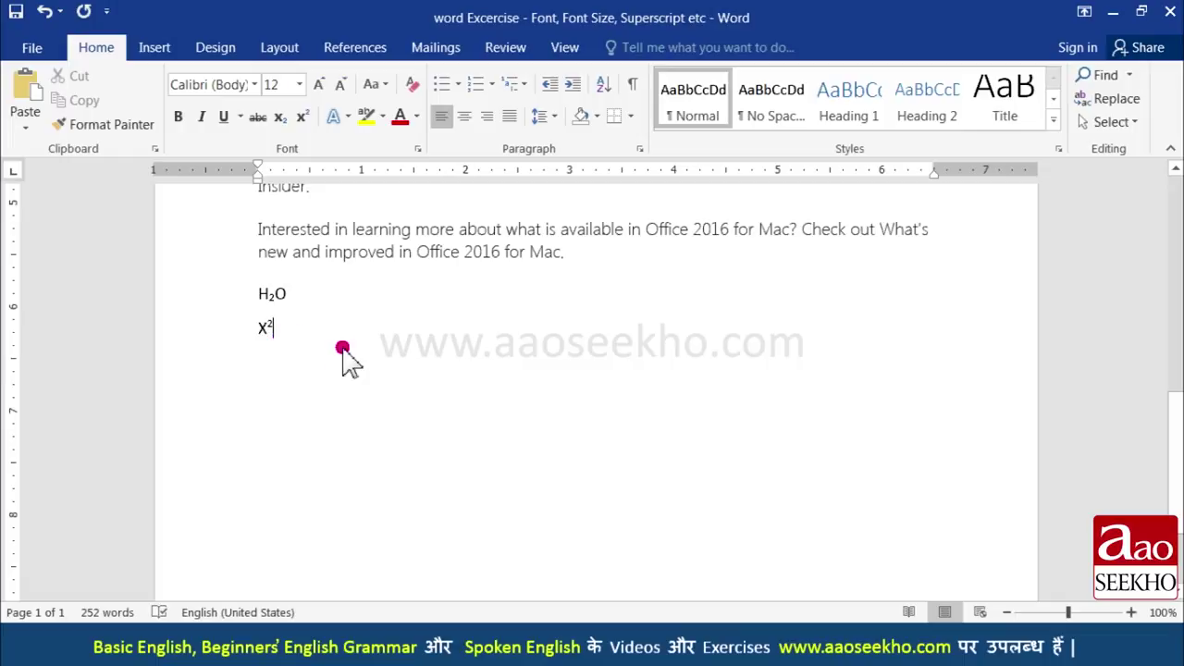
On a new line type 100O and superscript the O as a degree sign
key("Return")
type("100O")
left_click(293, 363)
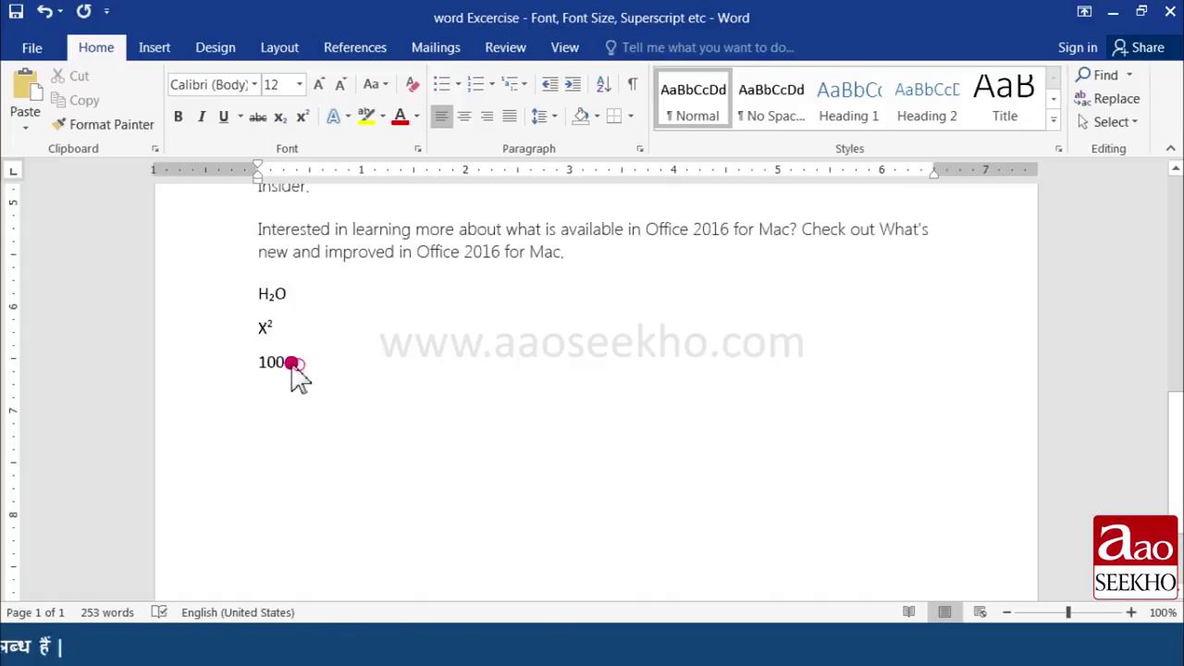
left_click_drag(287, 363, 283, 363)
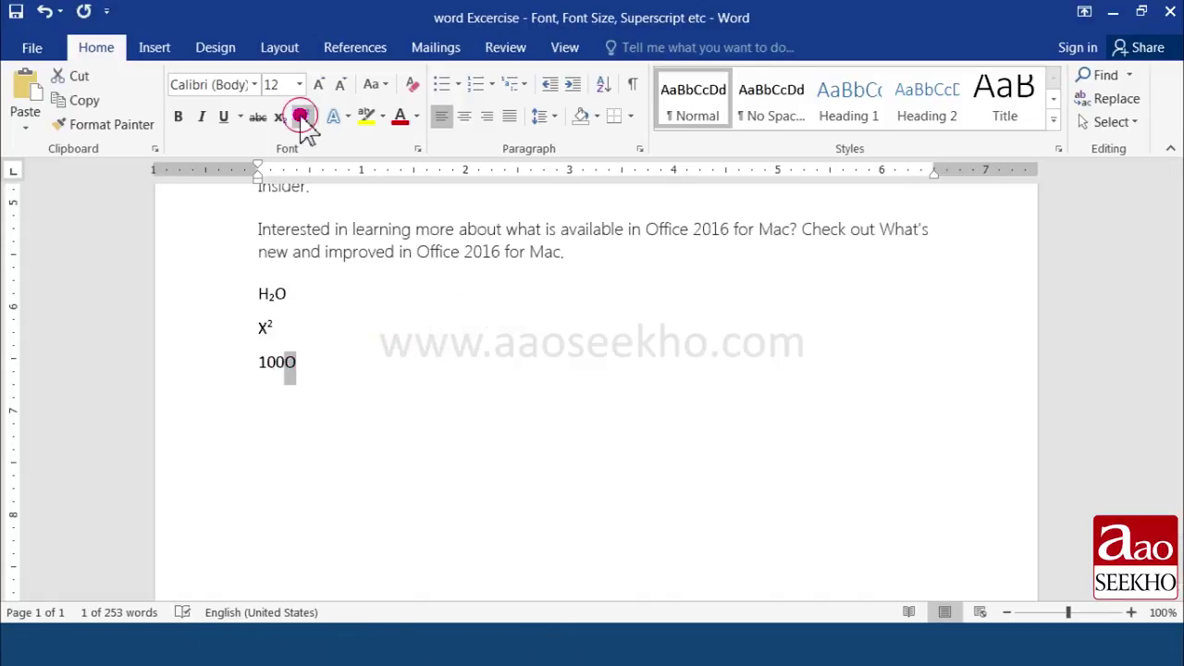
left_click(306, 379)
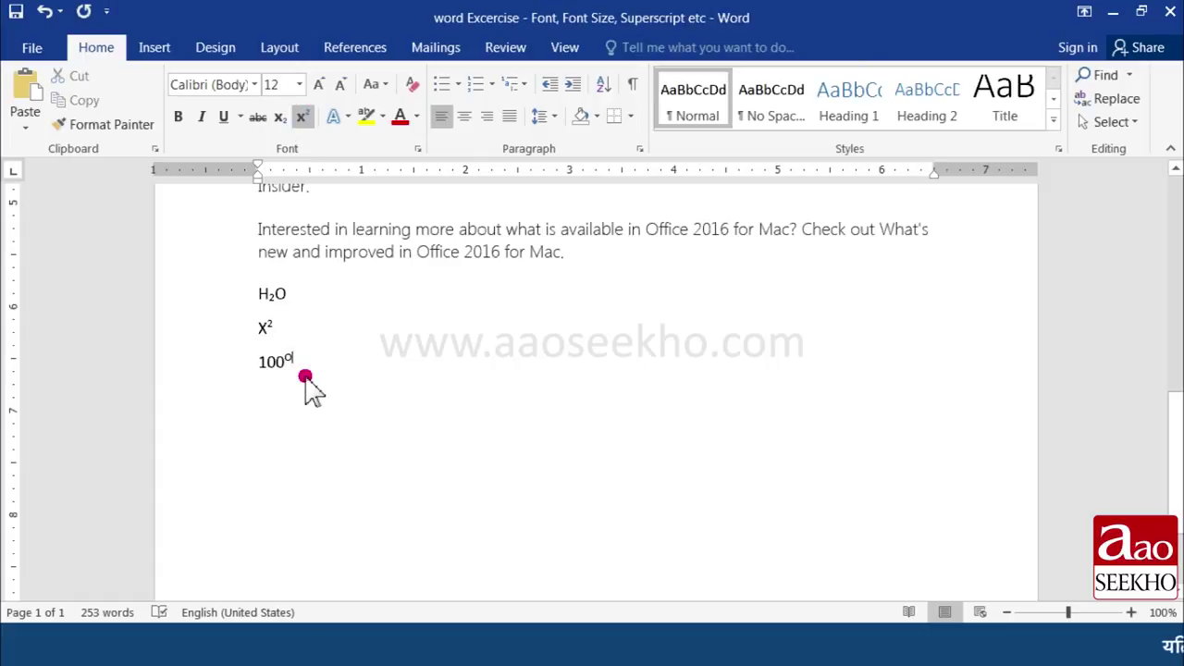
left_click(302, 117)
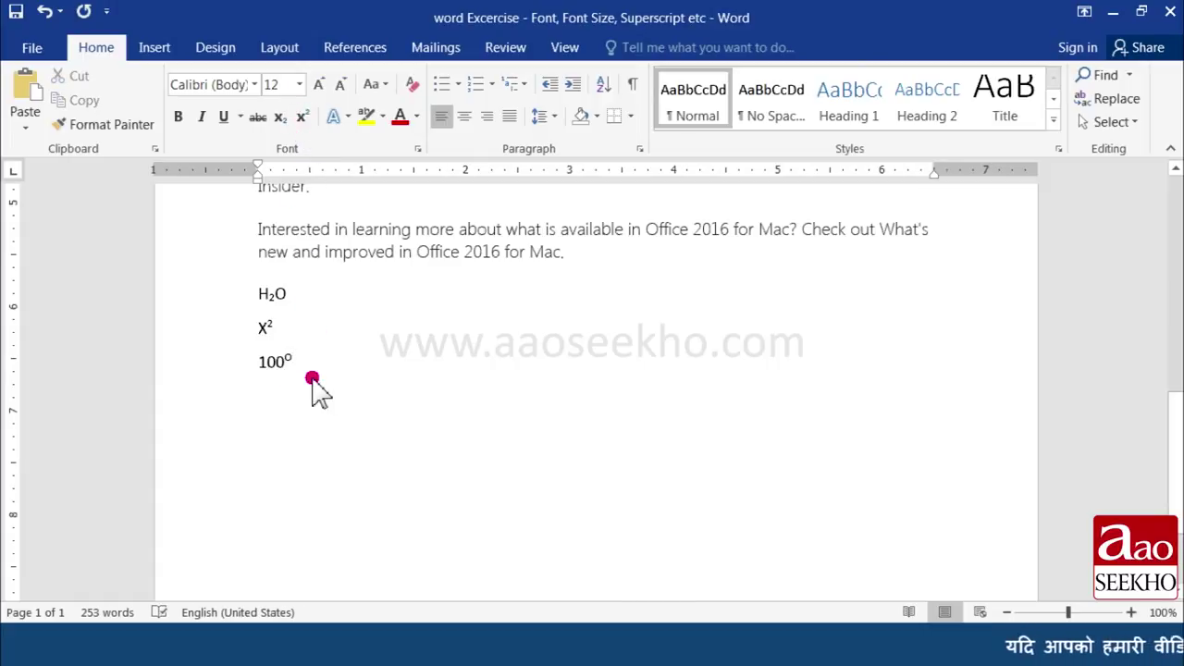